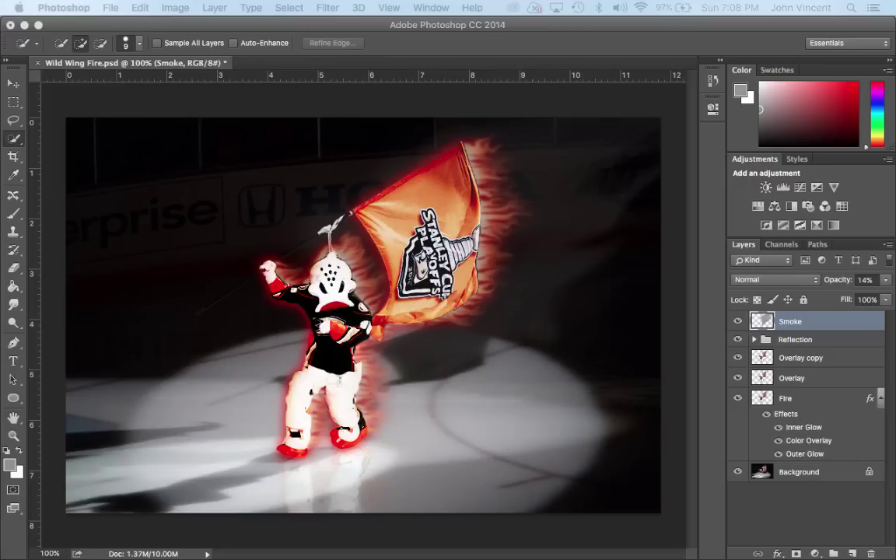
# Step: Look at the wild-wing-on-fire.jpg reference photo in Firefox, close it and return to Photoshop
pyautogui.moveTo(0, 179); pyautogui.dragTo(483, 30)
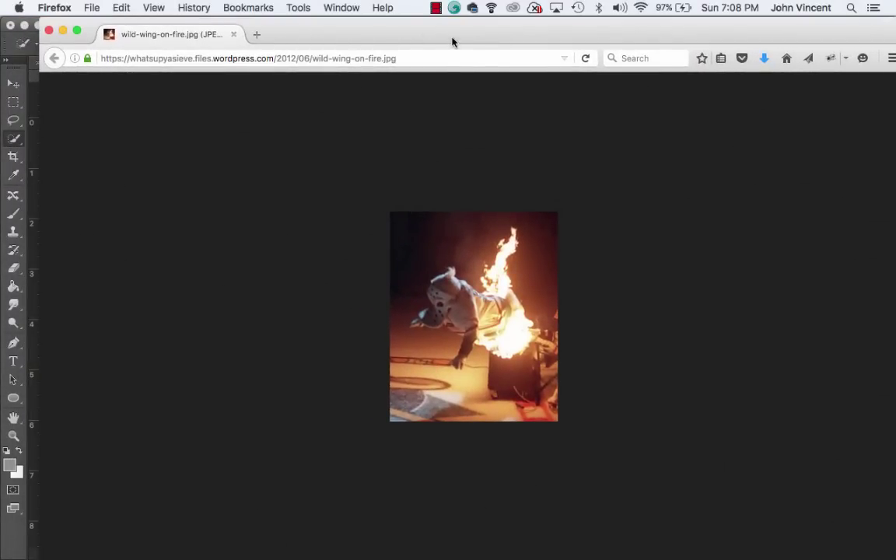
pyautogui.press('super+w')
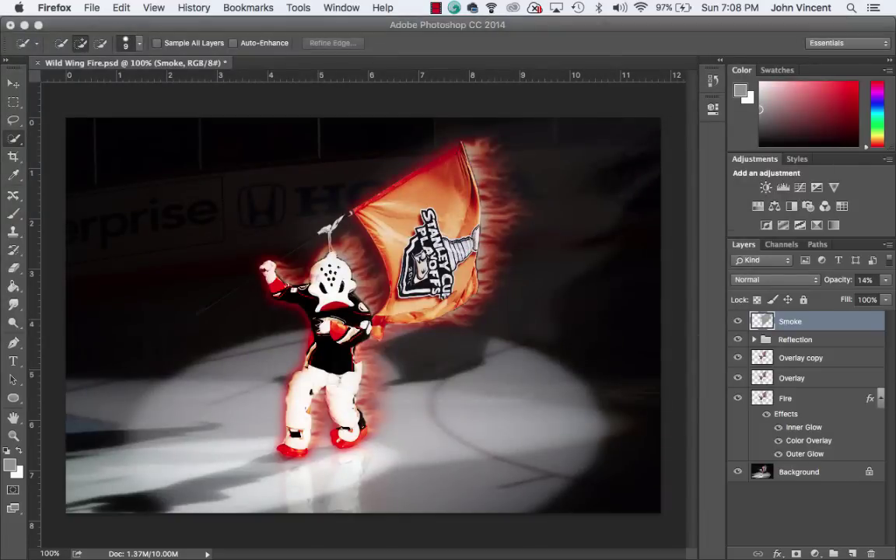
pyautogui.press('super+q')
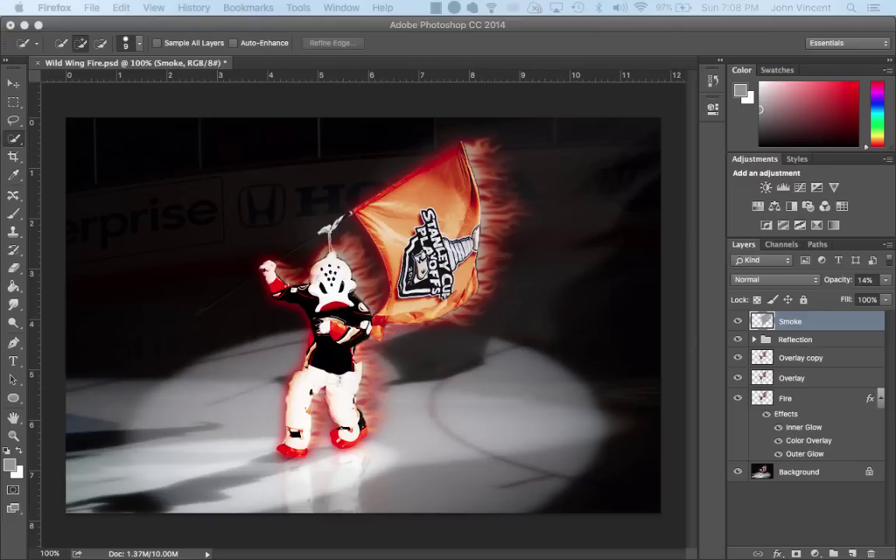
# Step: Delete all layers from Smoke down to Fire, keeping only the Background layer
pyautogui.keyDown('shift'); pyautogui.click(813, 403); pyautogui.keyUp('shift')
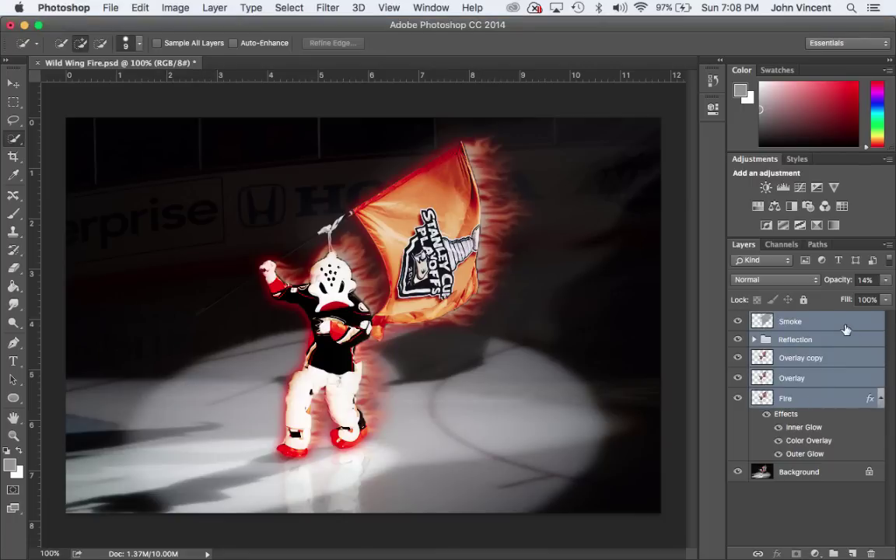
pyautogui.moveTo(846, 329); pyautogui.dragTo(871, 553)
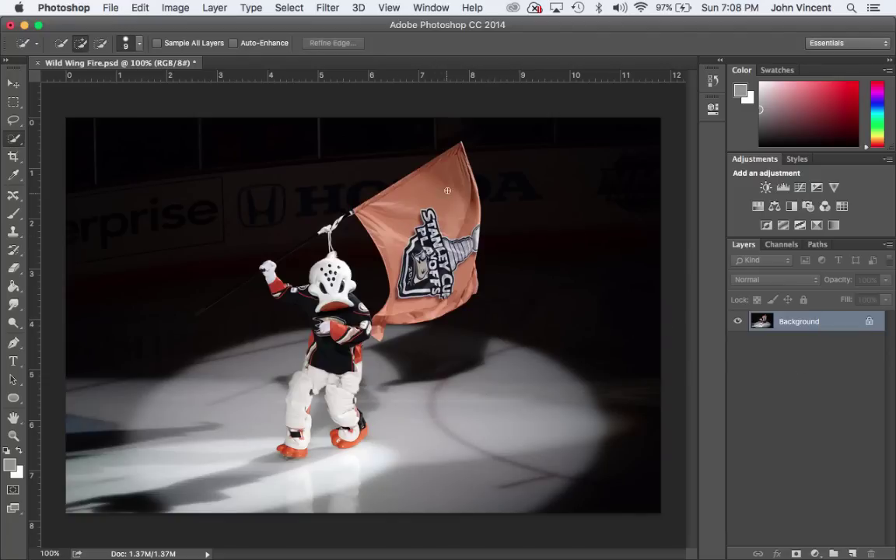
# Step: Select the orange flag and the whole mascot, including both feet, with the Quick Selection tool
pyautogui.moveTo(402, 171)
pyautogui.mouseDown()
pyautogui.moveTo(424, 243)
pyautogui.moveTo(426, 291)
pyautogui.moveTo(441, 269)
pyautogui.mouseUp()
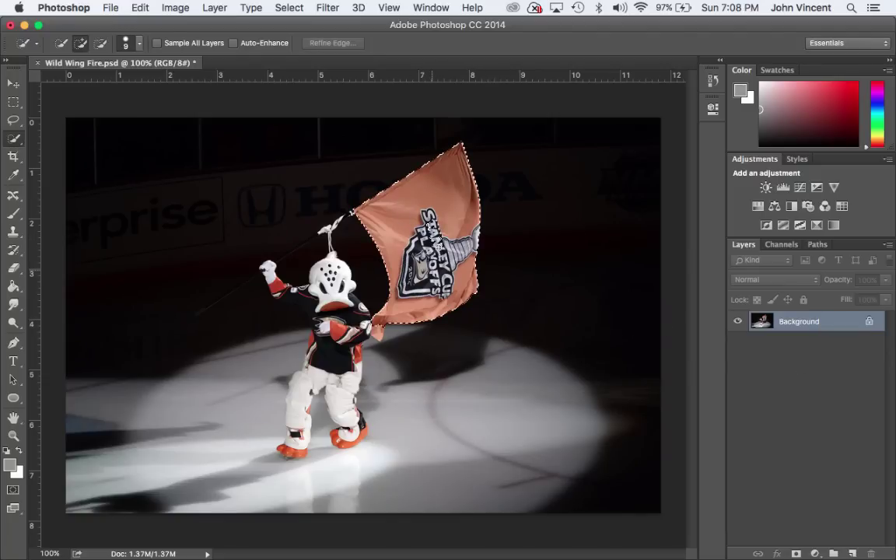
pyautogui.moveTo(386, 316)
pyautogui.mouseDown()
pyautogui.moveTo(356, 327)
pyautogui.moveTo(340, 287)
pyautogui.moveTo(332, 298)
pyautogui.moveTo(286, 297)
pyautogui.moveTo(271, 275)
pyautogui.moveTo(277, 291)
pyautogui.moveTo(295, 286)
pyautogui.moveTo(328, 386)
pyautogui.mouseUp()
pyautogui.moveTo(323, 317)
pyautogui.mouseDown()
pyautogui.moveTo(285, 311)
pyautogui.moveTo(285, 287)
pyautogui.moveTo(282, 405)
pyautogui.moveTo(256, 395)
pyautogui.moveTo(263, 412)
pyautogui.moveTo(272, 368)
pyautogui.moveTo(277, 379)
pyautogui.mouseUp()
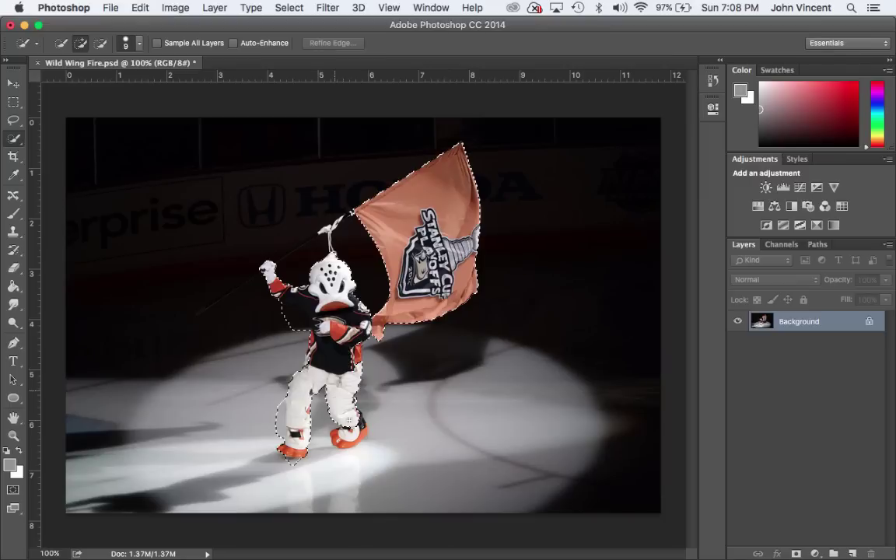
pyautogui.moveTo(349, 418); pyautogui.dragTo(349, 438)
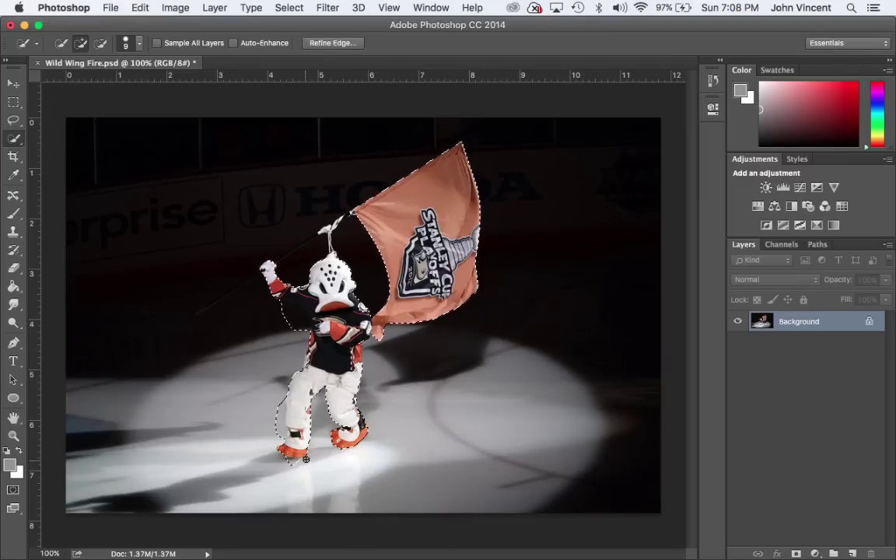
# Step: Subtract the excess background beside the mascot's foot and leg and beneath the raised arm from the selection
pyautogui.press('alt')
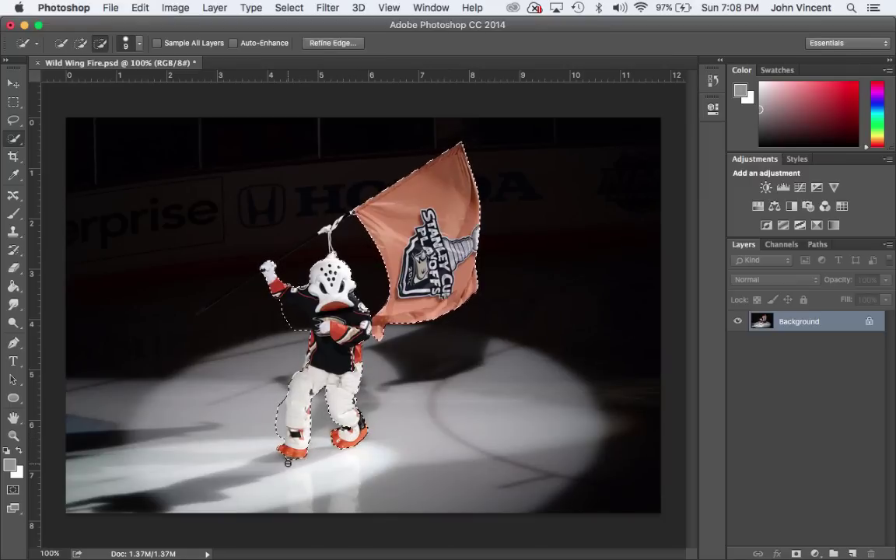
pyautogui.moveTo(277, 441)
pyautogui.mouseDown()
pyautogui.moveTo(282, 395)
pyautogui.moveTo(276, 427)
pyautogui.mouseUp()
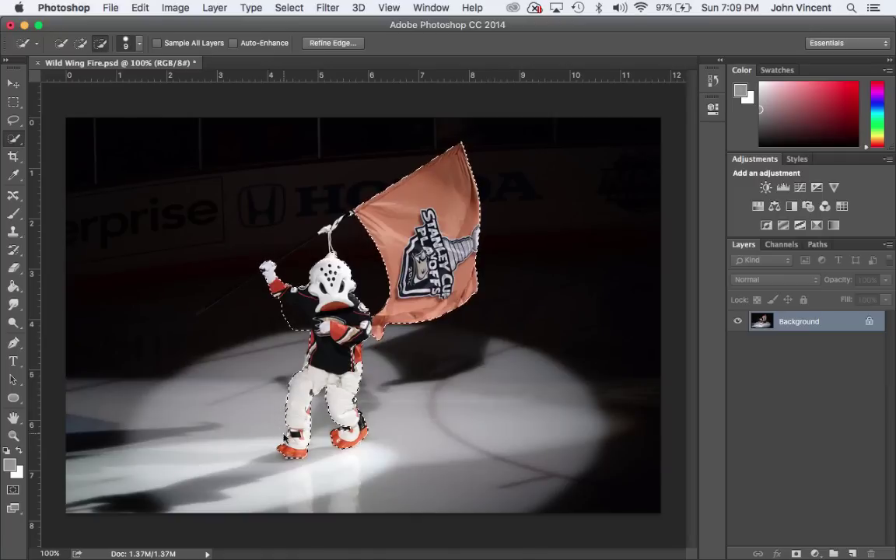
pyautogui.moveTo(281, 312); pyautogui.dragTo(302, 317)
pyautogui.keyDown('alt'); pyautogui.click(267, 308); pyautogui.keyUp('alt')
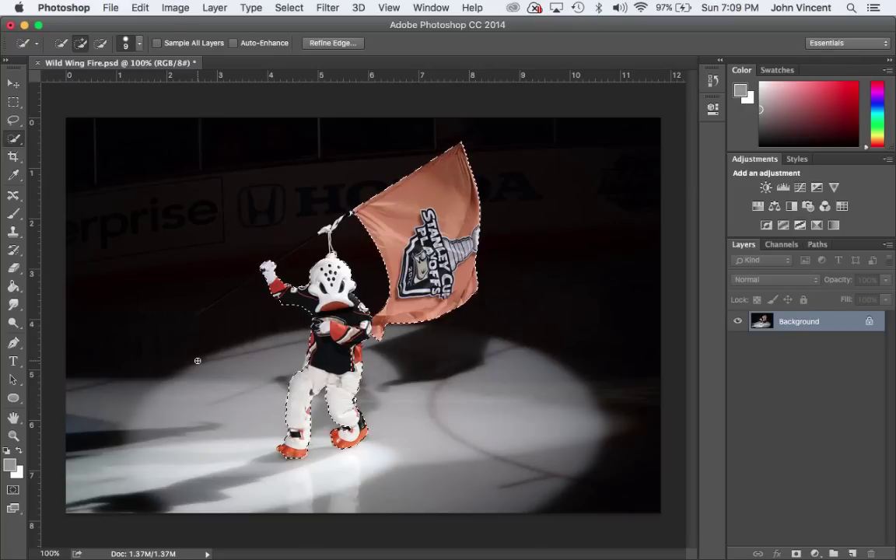
# Step: Copy the selected mascot and flag to a new layer and make a hidden duplicate of that layer
pyautogui.press('super+j')
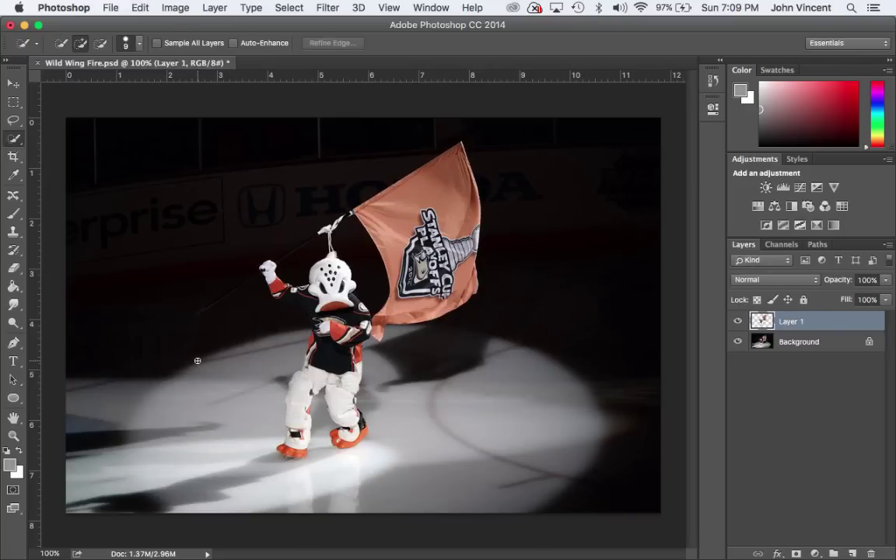
pyautogui.click(737, 342)
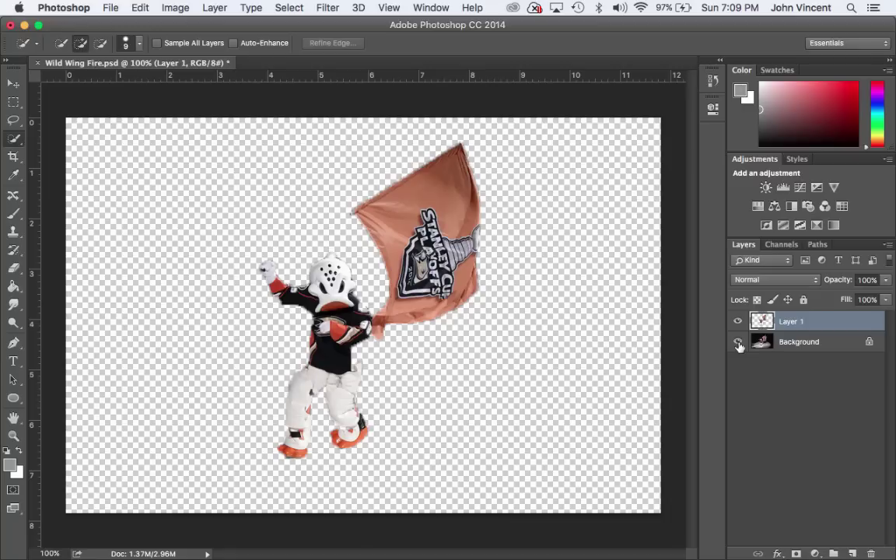
pyautogui.click(738, 342)
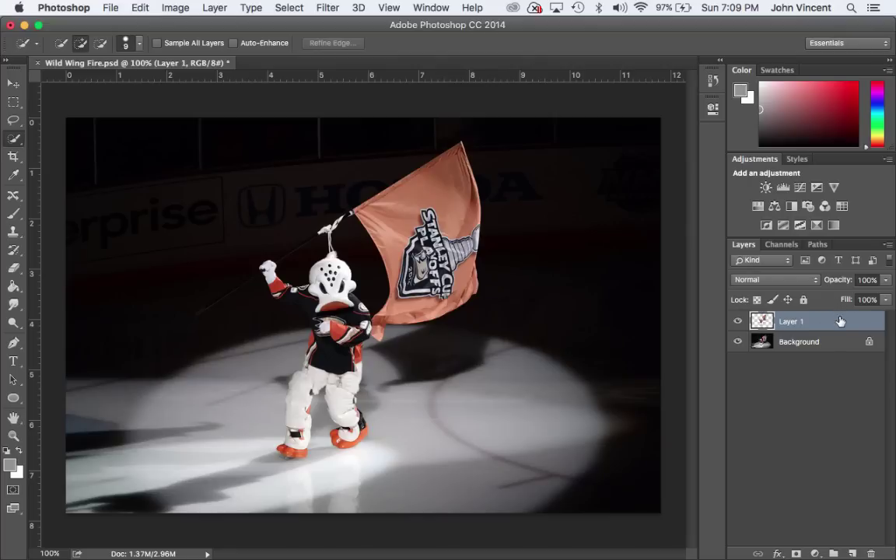
pyautogui.moveTo(840, 321); pyautogui.dragTo(852, 553)
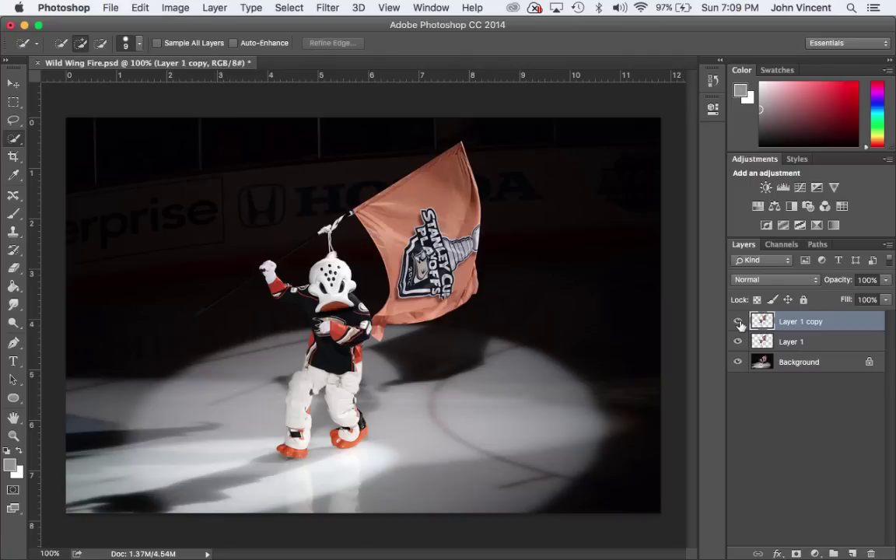
pyautogui.click(738, 322)
# Step: Rename the visible cutout layer as Fire and its hidden duplicate as Overlay
pyautogui.doubleClick(793, 342)
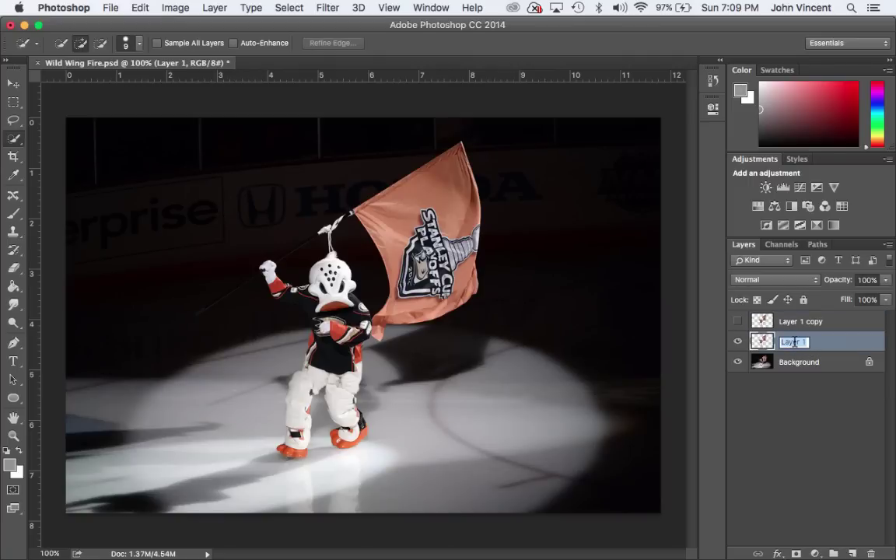
pyautogui.write('Fire')
pyautogui.press('Return')
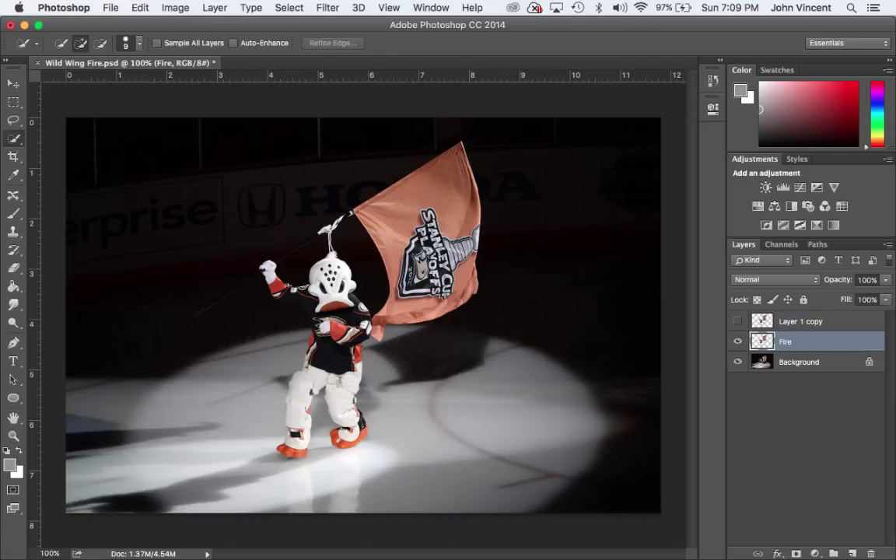
pyautogui.doubleClick(816, 320)
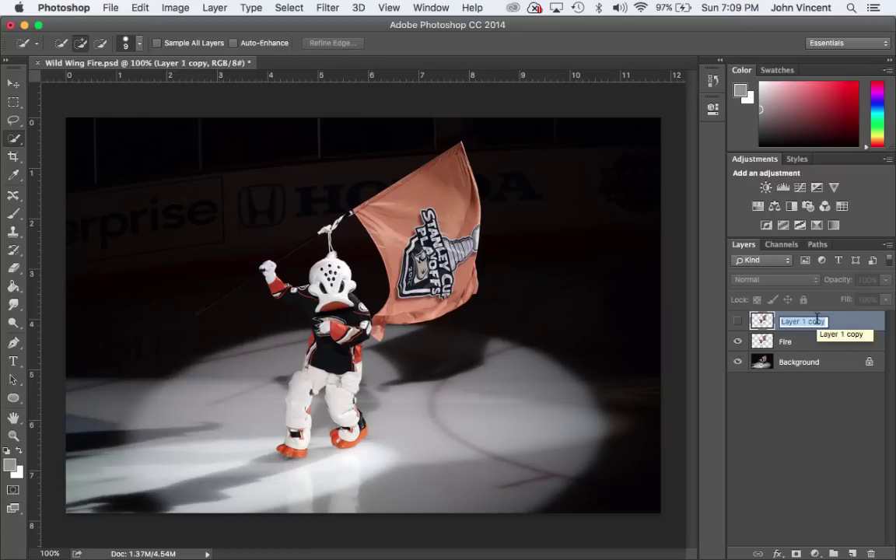
pyautogui.write('Overlay')
pyautogui.press('Return')
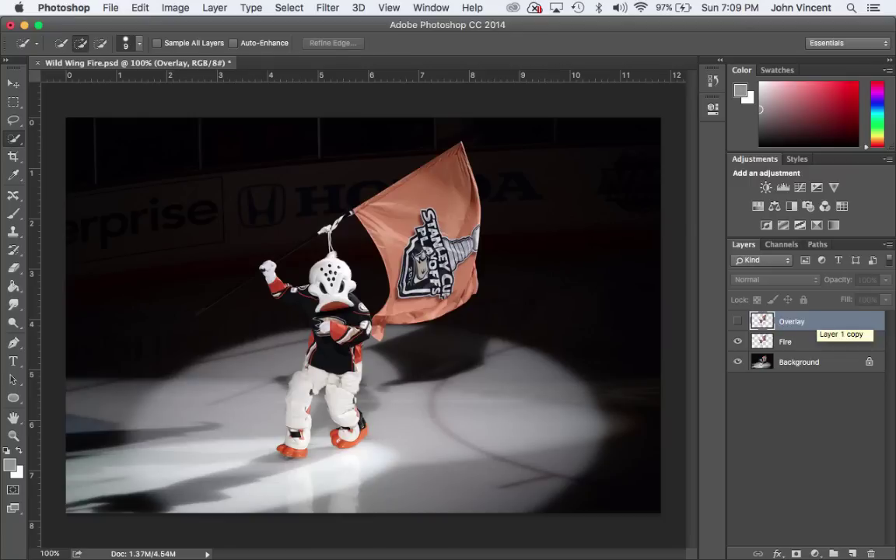
# Step: Add a white (ffffff) Color Overlay style to the Fire layer
pyautogui.click(817, 341)
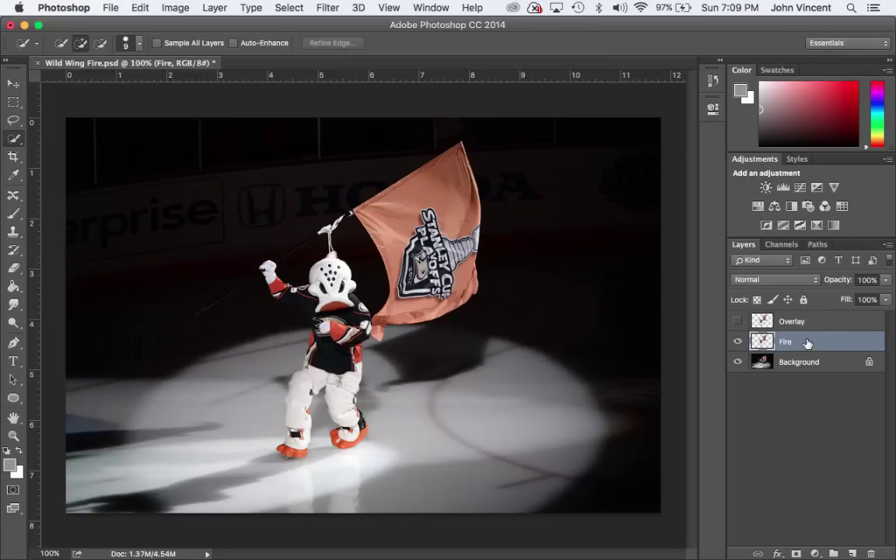
pyautogui.rightClick(808, 343)
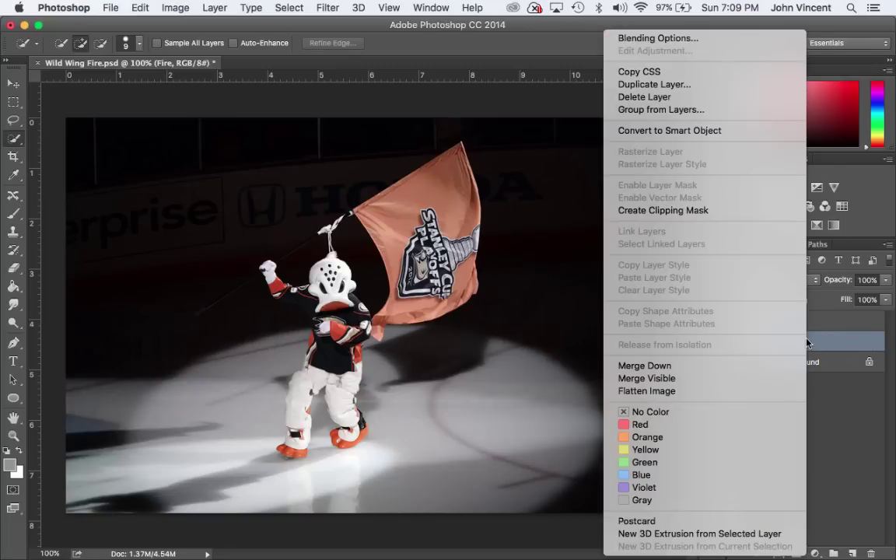
pyautogui.click(713, 40)
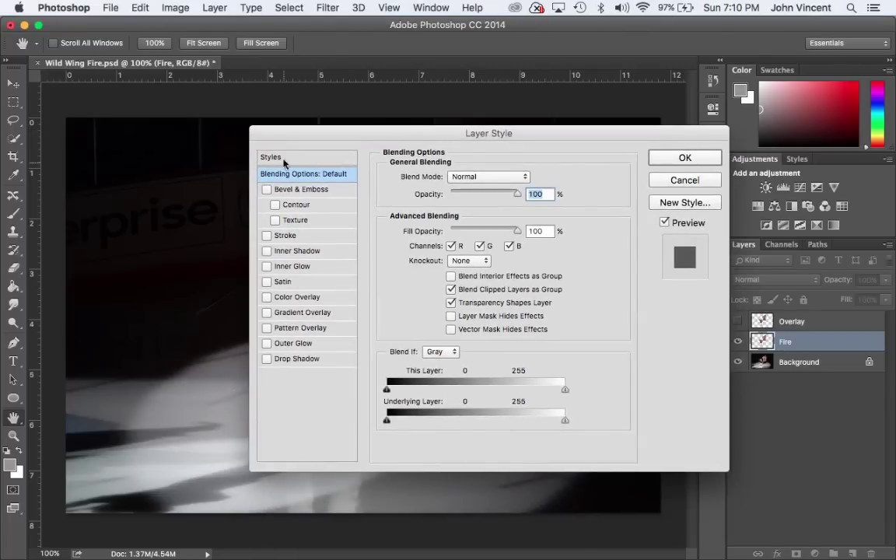
pyautogui.click(307, 300)
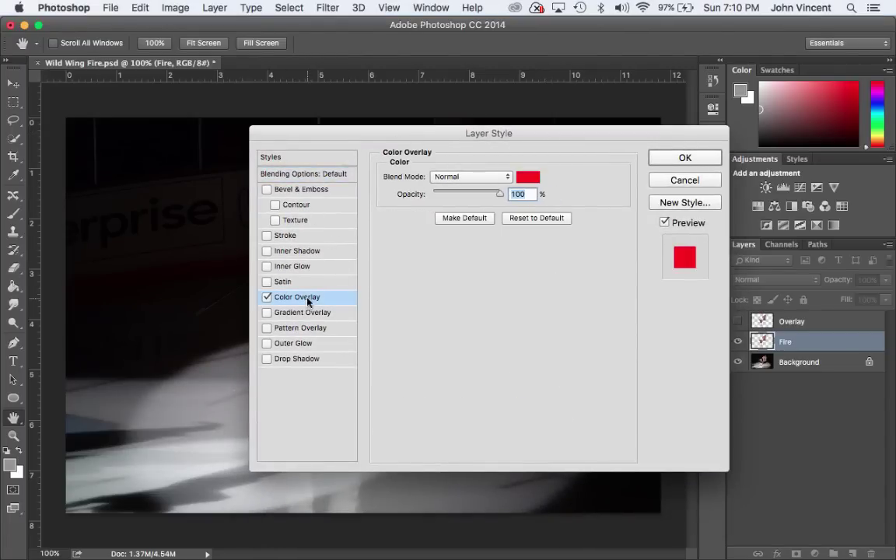
pyautogui.click(528, 178)
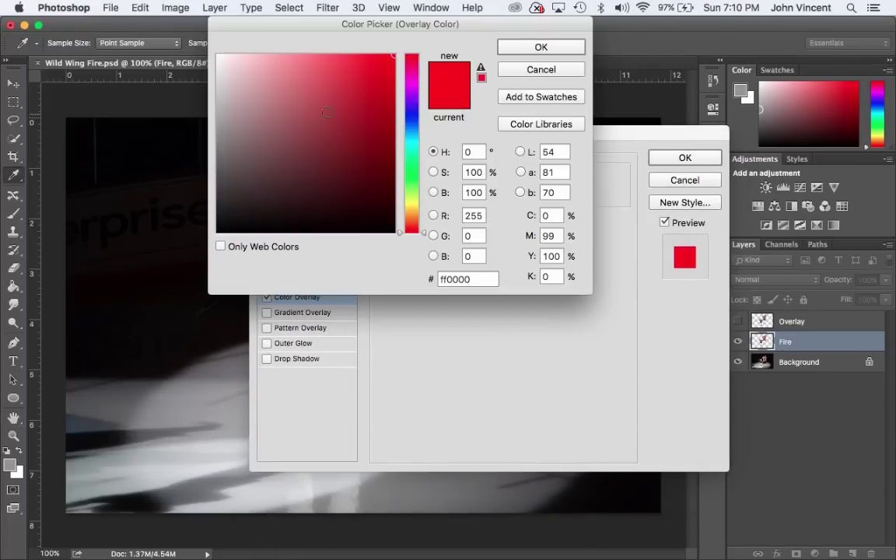
pyautogui.click(218, 56)
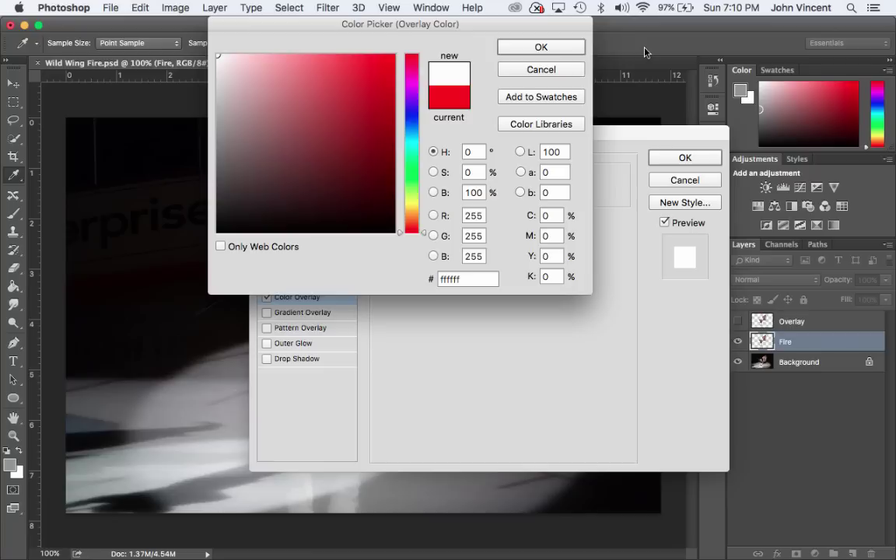
pyautogui.click(544, 47)
pyautogui.moveTo(575, 136); pyautogui.dragTo(618, 136)
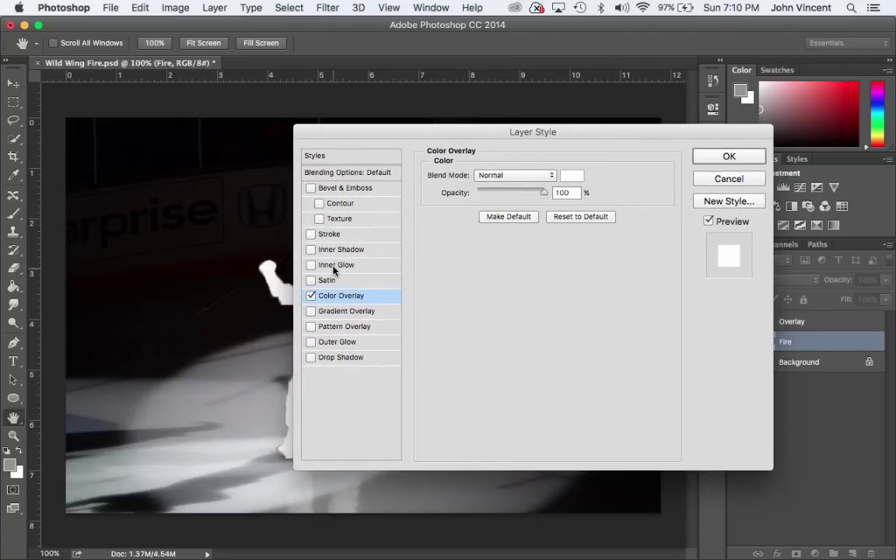
# Step: Add an Inner Glow to the Fire layer with Normal blend mode, orange color ff9600 and a size of 24 px
pyautogui.click(314, 264)
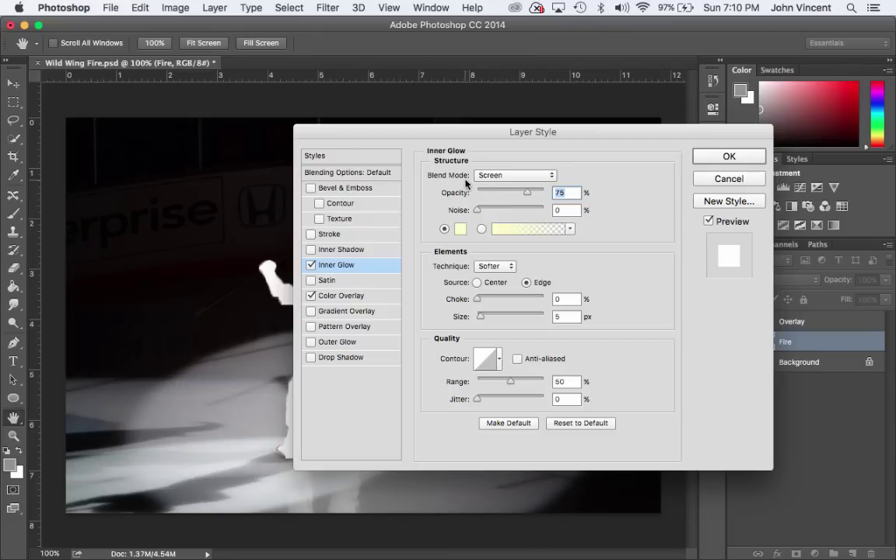
pyautogui.click(493, 176)
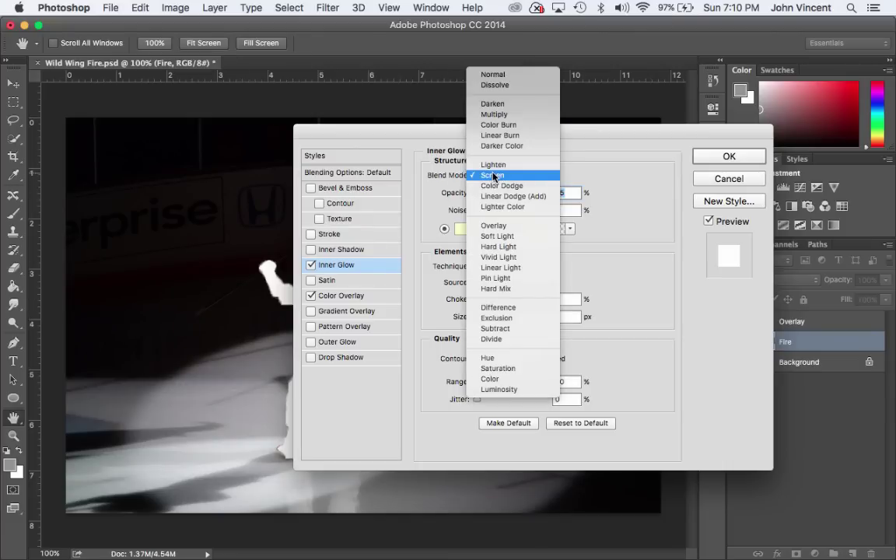
pyautogui.click(495, 92)
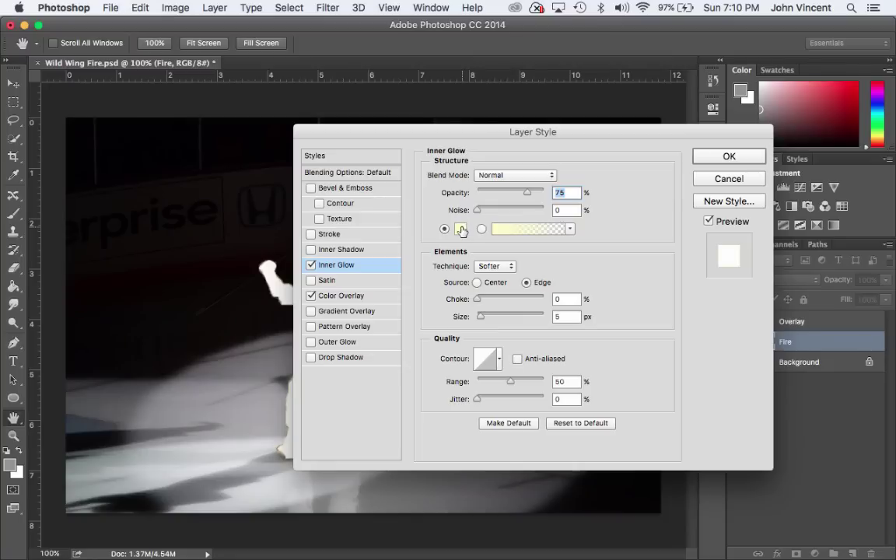
pyautogui.click(459, 228)
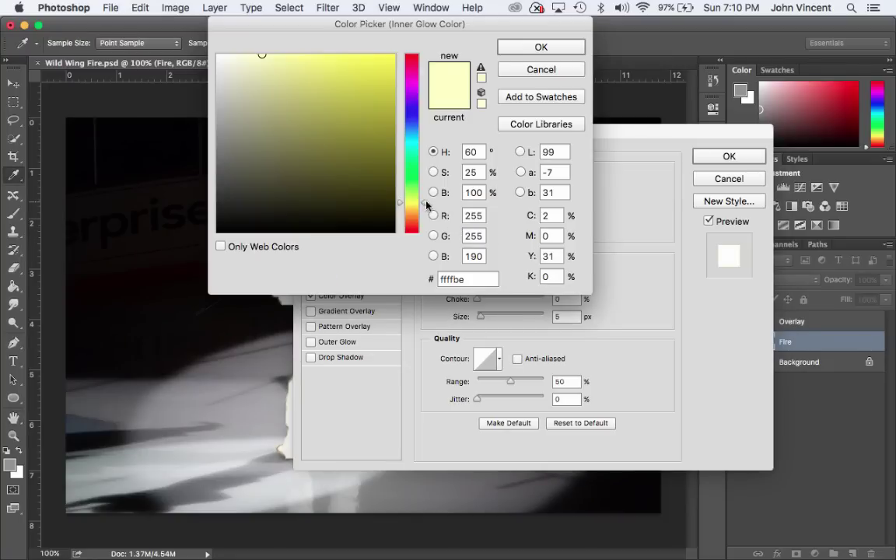
pyautogui.moveTo(423, 206); pyautogui.dragTo(423, 215)
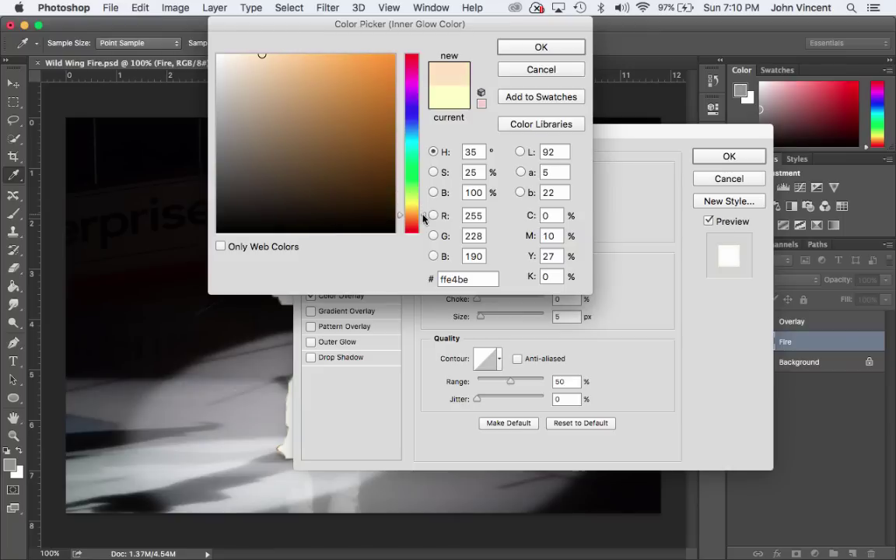
pyautogui.moveTo(384, 68); pyautogui.dragTo(401, 51)
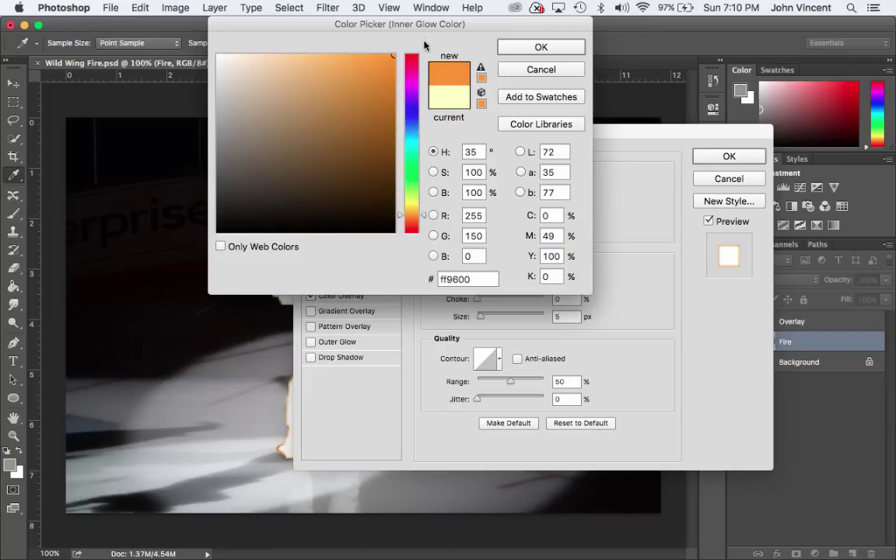
pyautogui.click(562, 49)
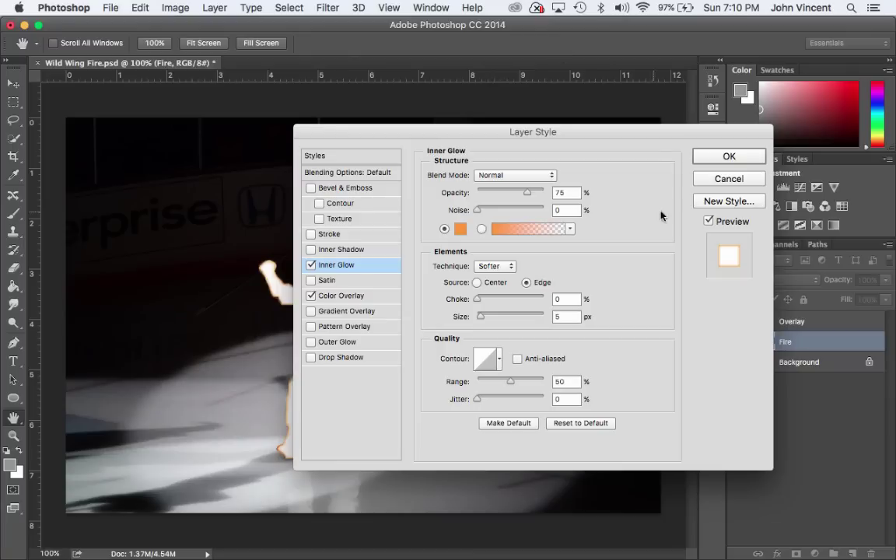
pyautogui.moveTo(567, 135); pyautogui.dragTo(636, 116)
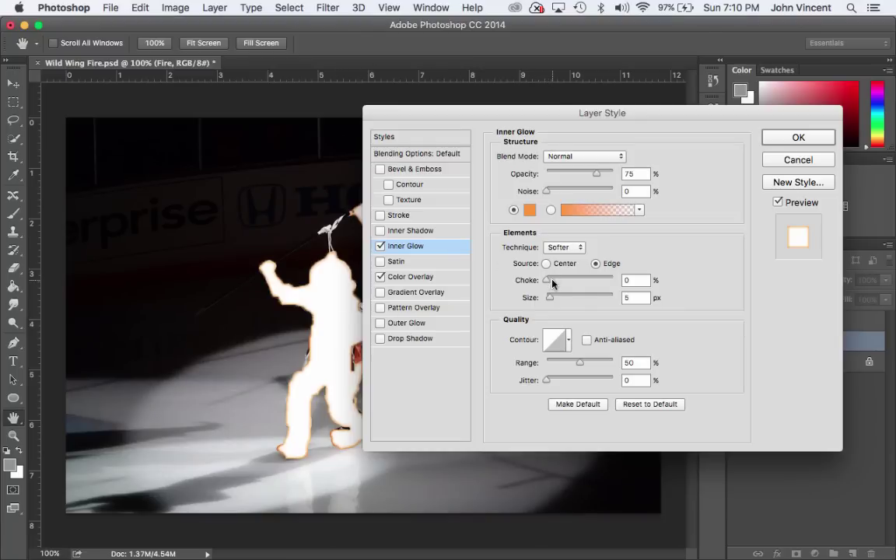
pyautogui.moveTo(550, 296); pyautogui.dragTo(556, 298)
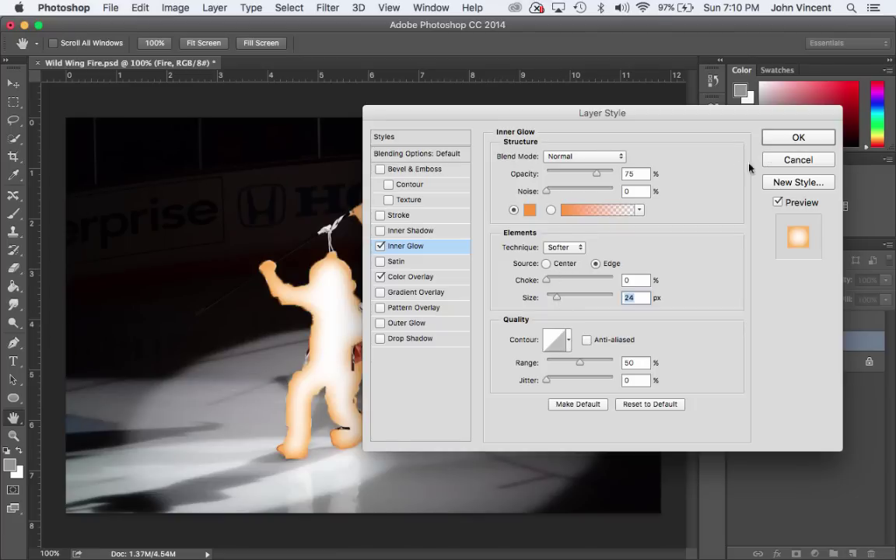
# Step: Add an Outer Glow to the Fire layer with Normal blend mode, red color ff0000 and a size of 24 px
pyautogui.click(429, 322)
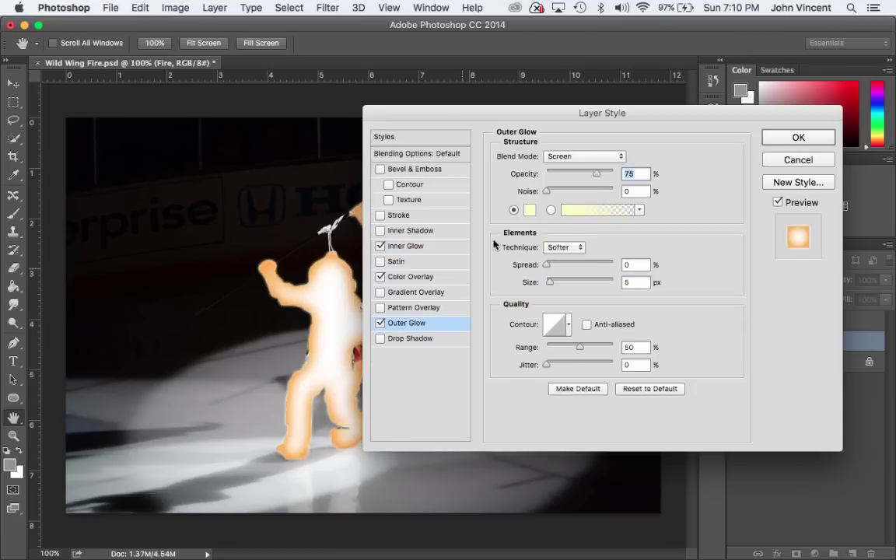
pyautogui.click(572, 155)
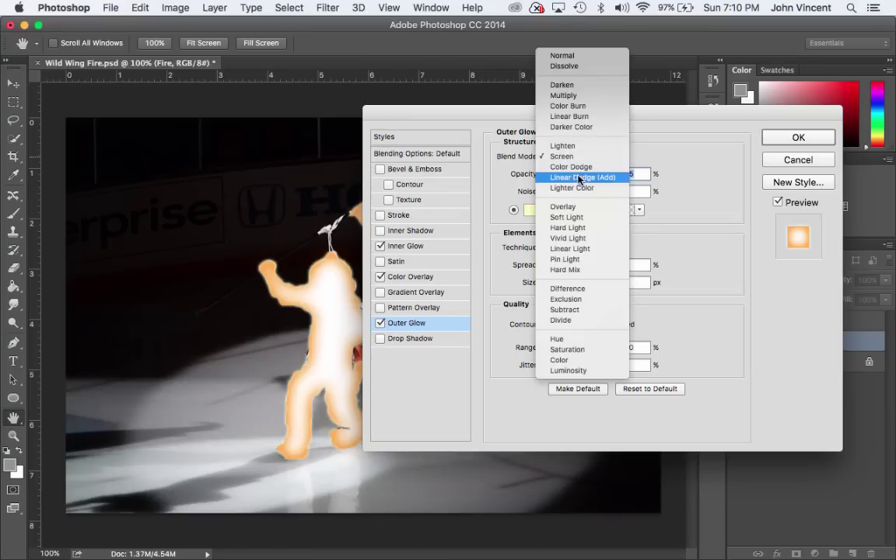
pyautogui.click(564, 55)
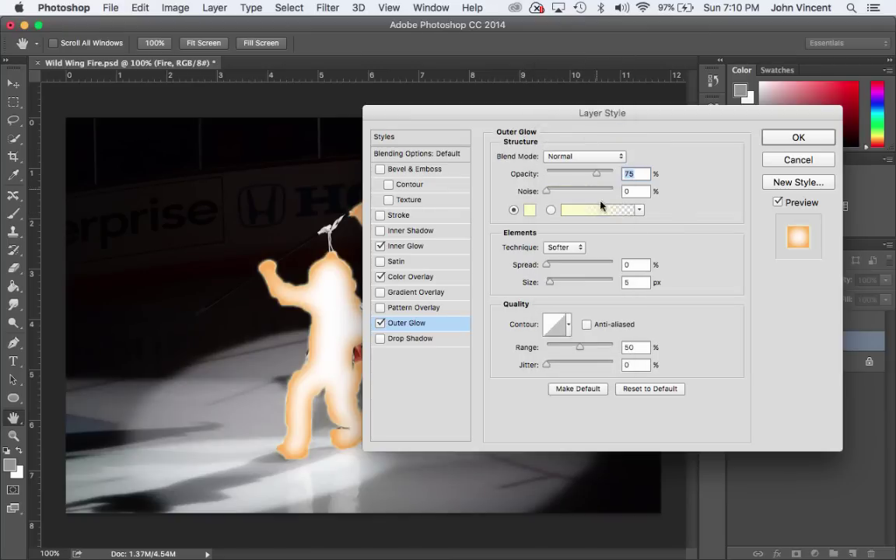
pyautogui.click(529, 209)
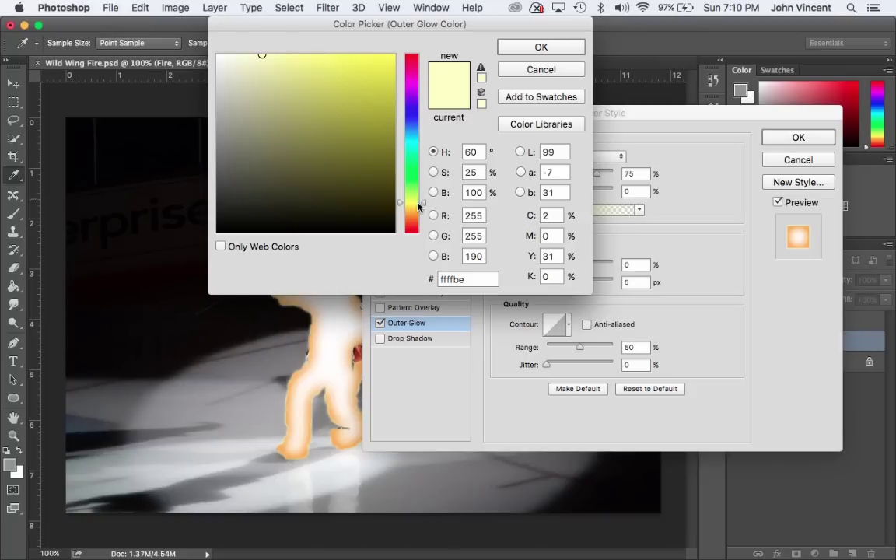
pyautogui.moveTo(426, 212); pyautogui.dragTo(427, 231)
pyautogui.moveTo(366, 73); pyautogui.dragTo(395, 53)
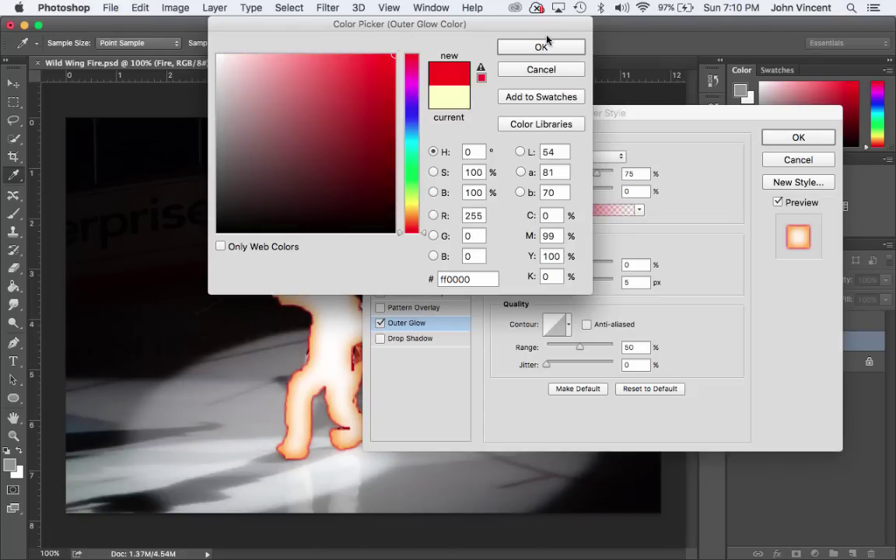
pyautogui.click(542, 48)
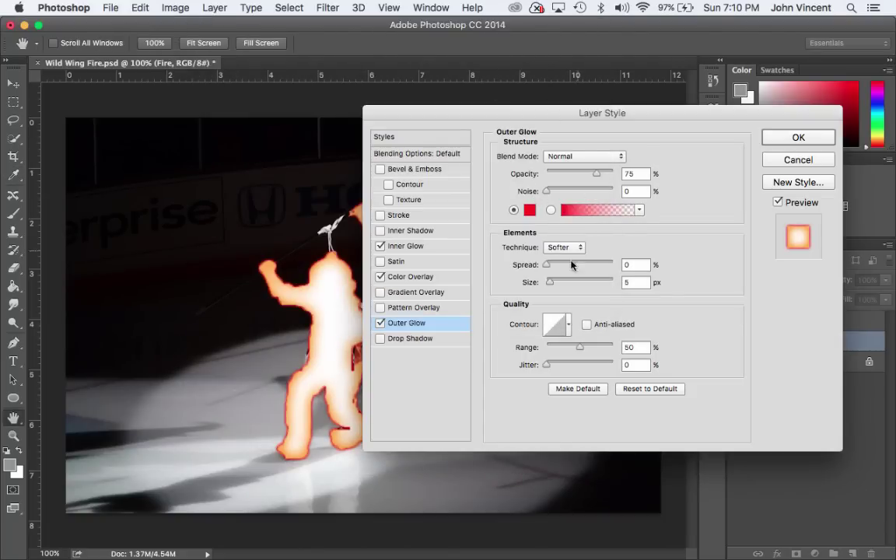
pyautogui.moveTo(551, 286); pyautogui.dragTo(555, 287)
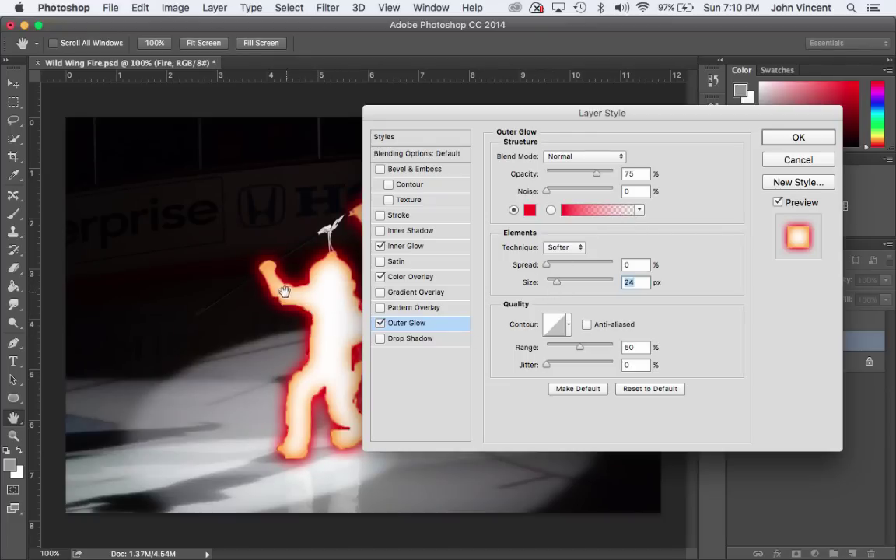
pyautogui.click(801, 138)
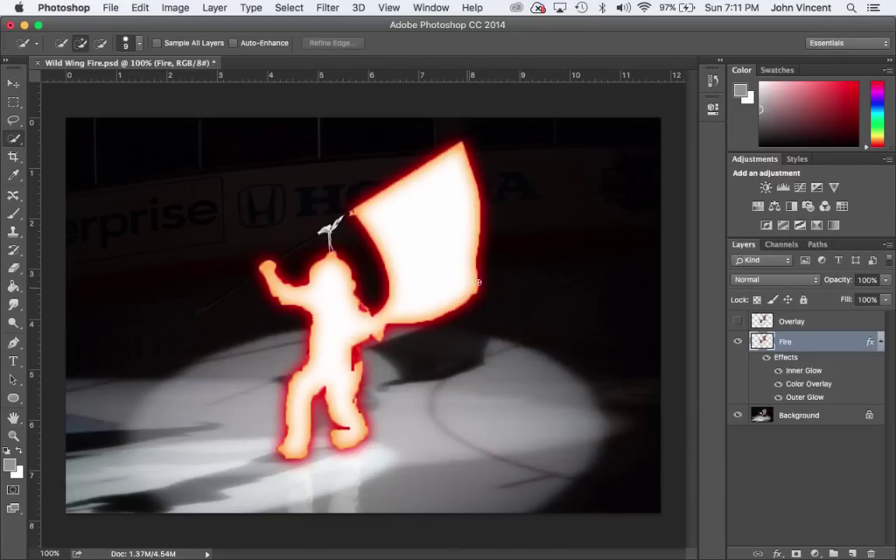
# Step: Show the Overlay layer and set the Smudge tool's strength to 70%
pyautogui.click(737, 322)
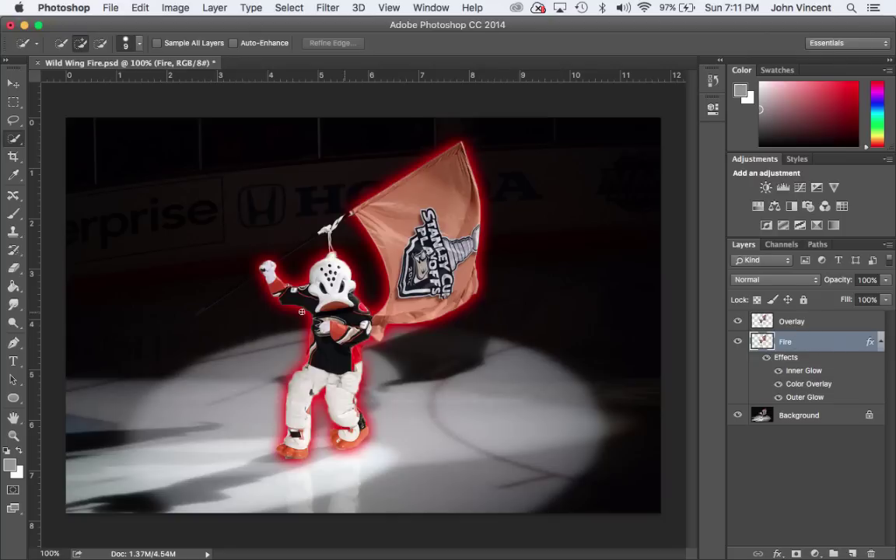
pyautogui.click(15, 305)
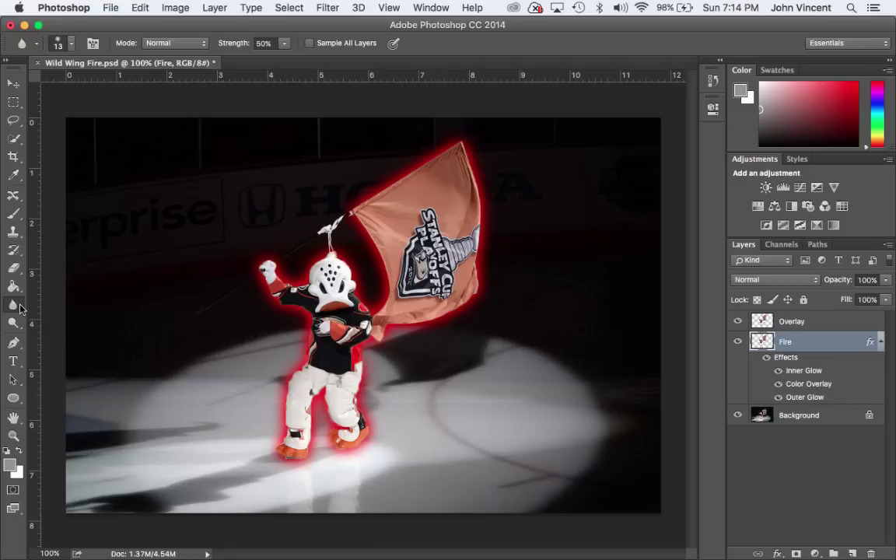
pyautogui.rightClick(21, 310)
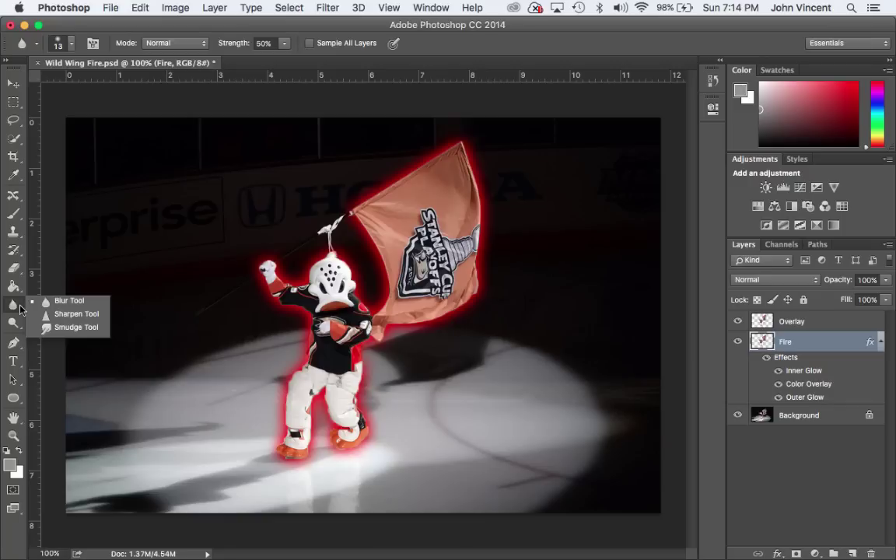
pyautogui.click(77, 329)
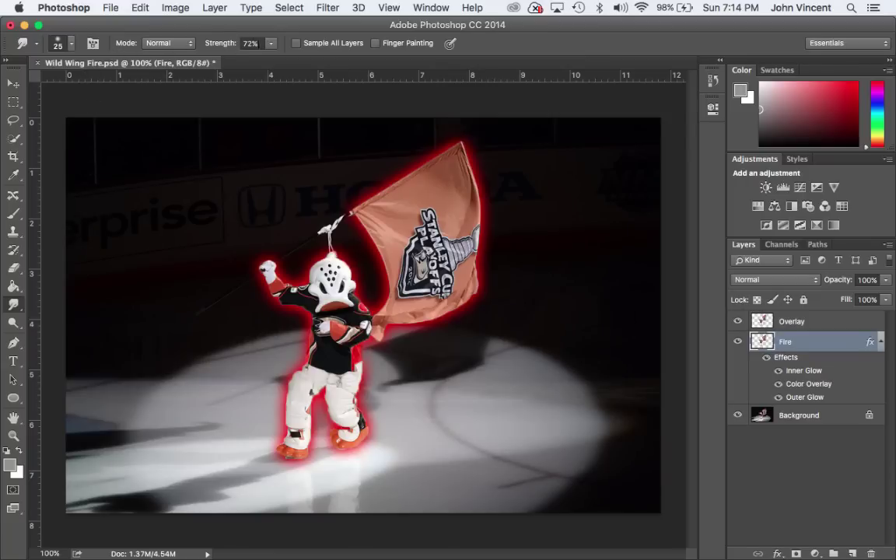
pyautogui.click(272, 46)
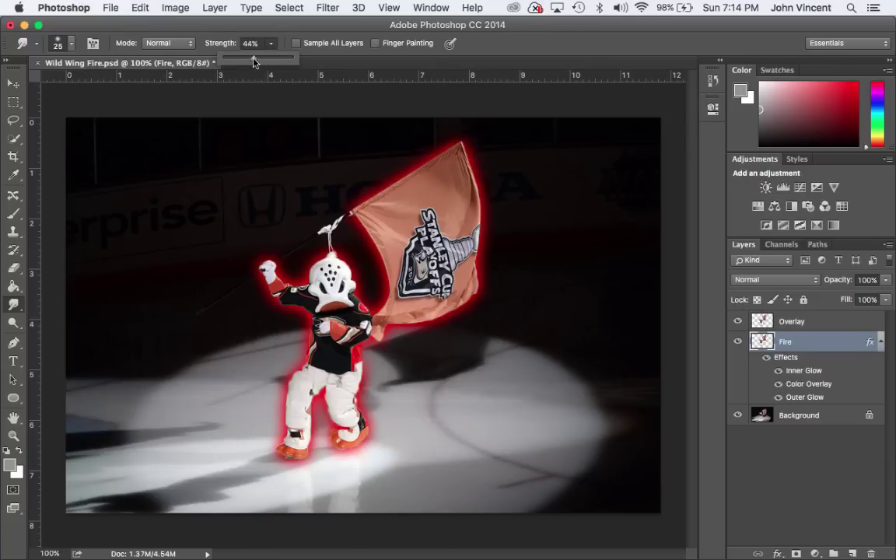
pyautogui.moveTo(253, 59); pyautogui.dragTo(271, 61)
pyautogui.moveTo(273, 62); pyautogui.dragTo(270, 60)
# Step: Smudge the first flame strokes outward from the flag's upper-right corner on the Fire layer, undoing an unwanted stroke
pyautogui.moveTo(455, 159)
pyautogui.mouseDown()
pyautogui.moveTo(495, 140)
pyautogui.moveTo(479, 160)
pyautogui.moveTo(471, 147)
pyautogui.moveTo(500, 134)
pyautogui.moveTo(488, 147)
pyautogui.moveTo(470, 153)
pyautogui.moveTo(499, 123)
pyautogui.moveTo(494, 145)
pyautogui.moveTo(522, 127)
pyautogui.mouseUp()
pyautogui.press('[')
pyautogui.press('[')
pyautogui.press('[')
pyautogui.moveTo(471, 158); pyautogui.dragTo(521, 136)
pyautogui.moveTo(466, 161)
pyautogui.mouseDown()
pyautogui.moveTo(496, 161)
pyautogui.moveTo(513, 148)
pyautogui.moveTo(504, 162)
pyautogui.moveTo(522, 146)
pyautogui.moveTo(502, 161)
pyautogui.moveTo(515, 156)
pyautogui.mouseUp()
pyautogui.moveTo(466, 174)
pyautogui.mouseDown()
pyautogui.moveTo(495, 164)
pyautogui.moveTo(533, 132)
pyautogui.mouseUp()
pyautogui.press('super+z')
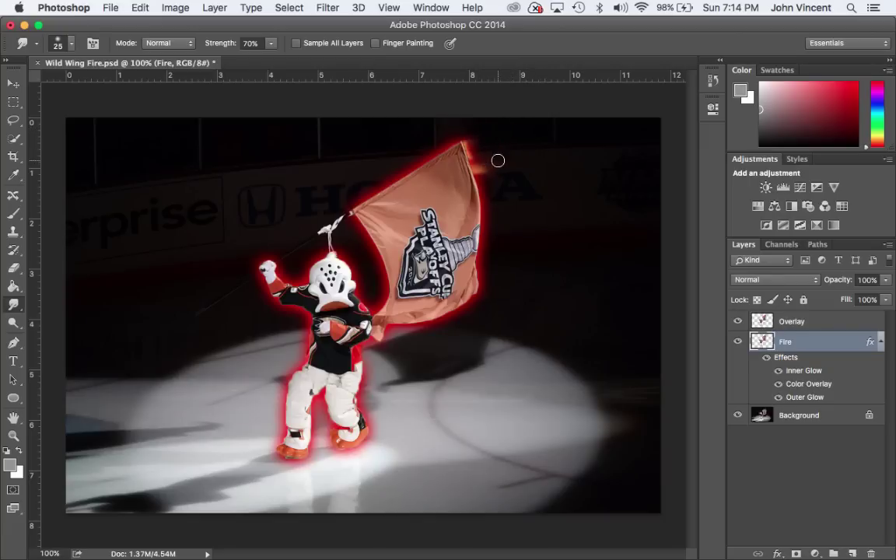
pyautogui.moveTo(462, 172)
pyautogui.mouseDown()
pyautogui.moveTo(520, 154)
pyautogui.moveTo(478, 175)
pyautogui.moveTo(536, 142)
pyautogui.moveTo(485, 161)
pyautogui.moveTo(497, 163)
pyautogui.moveTo(524, 151)
pyautogui.mouseUp()
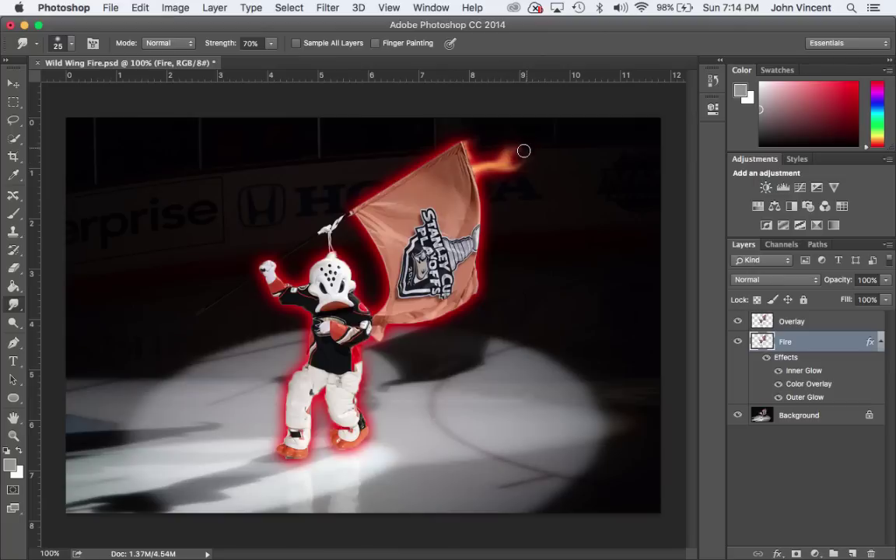
# Step: Smudge flames outward along the flag's edges and around the mascot's head, arm and right side using a 15 px brush
pyautogui.press('[')
pyautogui.press('[')
pyautogui.moveTo(472, 164)
pyautogui.mouseDown()
pyautogui.moveTo(503, 148)
pyautogui.moveTo(452, 161)
pyautogui.moveTo(512, 136)
pyautogui.moveTo(462, 167)
pyautogui.moveTo(504, 135)
pyautogui.moveTo(506, 147)
pyautogui.moveTo(490, 156)
pyautogui.moveTo(518, 125)
pyautogui.moveTo(483, 154)
pyautogui.moveTo(511, 129)
pyautogui.moveTo(476, 147)
pyautogui.moveTo(505, 140)
pyautogui.moveTo(472, 149)
pyautogui.moveTo(513, 125)
pyautogui.mouseUp()
pyautogui.moveTo(481, 175)
pyautogui.mouseDown()
pyautogui.moveTo(519, 165)
pyautogui.moveTo(485, 189)
pyautogui.moveTo(480, 178)
pyautogui.moveTo(517, 168)
pyautogui.moveTo(496, 187)
pyautogui.moveTo(486, 185)
pyautogui.moveTo(482, 198)
pyautogui.moveTo(513, 165)
pyautogui.moveTo(497, 199)
pyautogui.moveTo(506, 167)
pyautogui.moveTo(544, 155)
pyautogui.mouseUp()
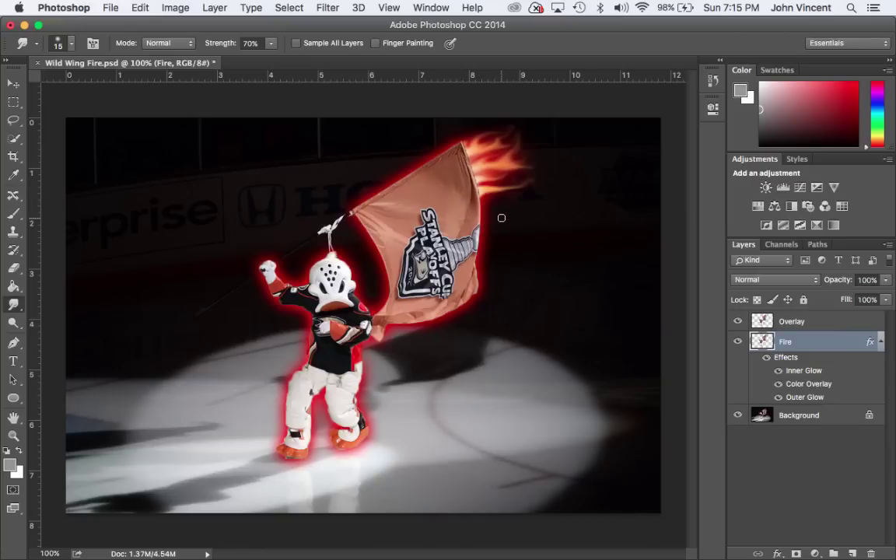
pyautogui.moveTo(480, 207)
pyautogui.mouseDown()
pyautogui.moveTo(529, 167)
pyautogui.moveTo(484, 228)
pyautogui.moveTo(525, 231)
pyautogui.moveTo(500, 257)
pyautogui.moveTo(491, 250)
pyautogui.moveTo(518, 269)
pyautogui.moveTo(509, 294)
pyautogui.moveTo(467, 318)
pyautogui.moveTo(386, 184)
pyautogui.moveTo(461, 140)
pyautogui.moveTo(370, 273)
pyautogui.moveTo(361, 308)
pyautogui.moveTo(409, 323)
pyautogui.moveTo(350, 361)
pyautogui.moveTo(375, 371)
pyautogui.moveTo(353, 386)
pyautogui.moveTo(402, 396)
pyautogui.moveTo(353, 446)
pyautogui.moveTo(317, 408)
pyautogui.mouseUp()
pyautogui.moveTo(267, 269); pyautogui.dragTo(315, 261)
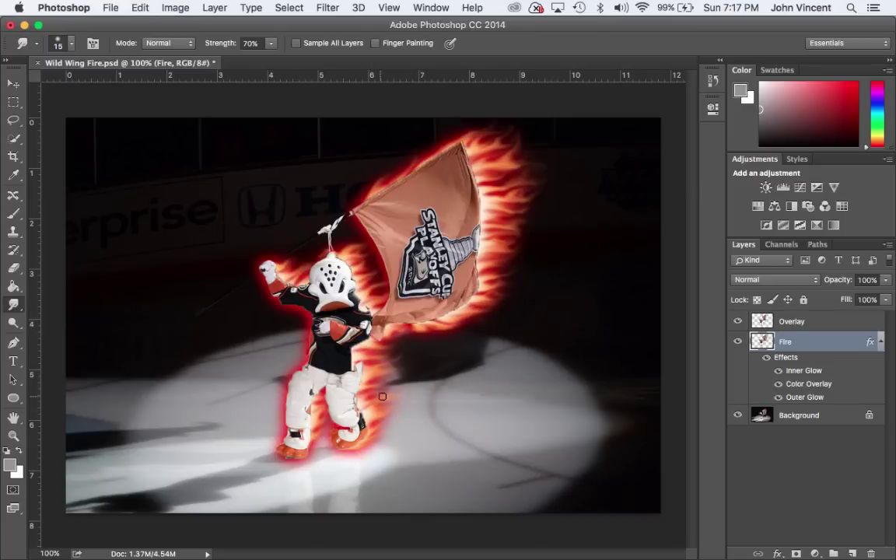
# Step: Enlarge the smudge brush to 40 px and smudge the fire along the mascot's left side from arm to foot
pyautogui.press(']')
pyautogui.press(']')
pyautogui.press(']')
pyautogui.press(']')
pyautogui.press(']')
pyautogui.moveTo(263, 293)
pyautogui.mouseDown()
pyautogui.moveTo(298, 310)
pyautogui.moveTo(281, 439)
pyautogui.mouseUp()
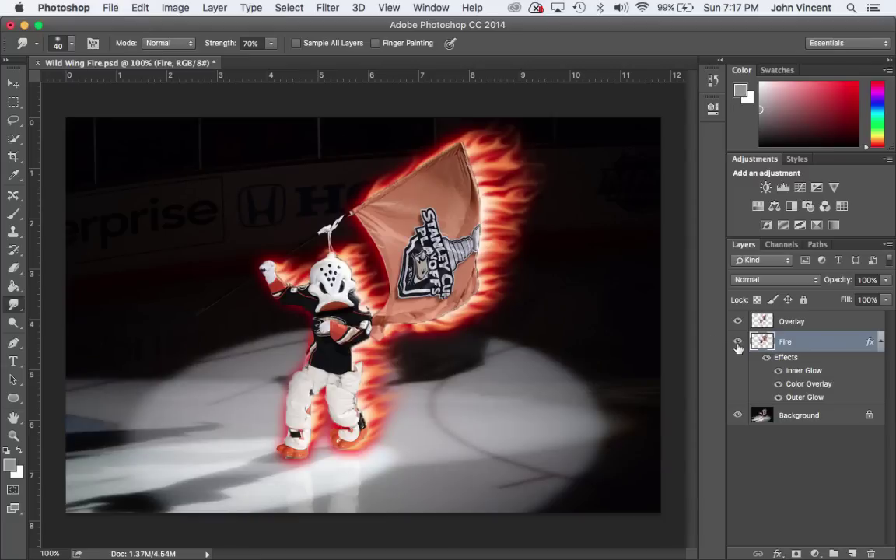
# Step: Duplicate the Overlay layer and set the original Overlay layer's blend mode to Color Burn
pyautogui.click(826, 321)
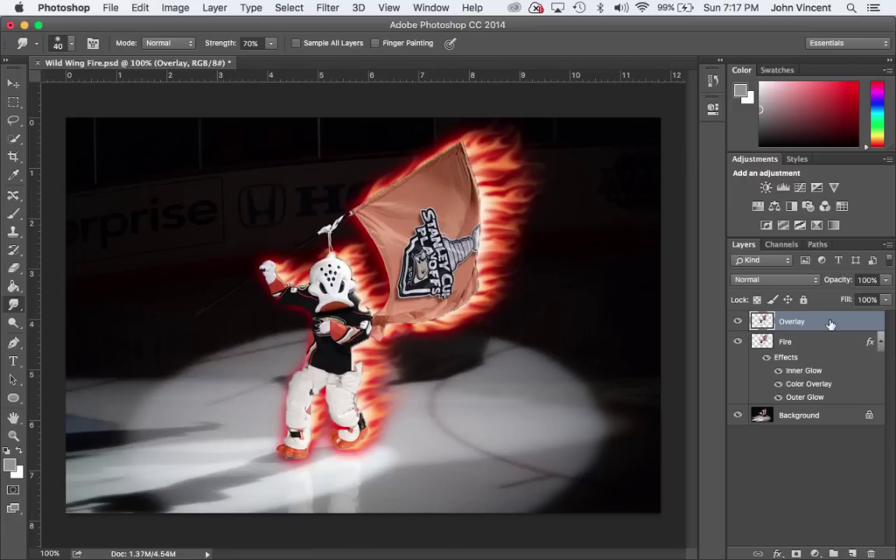
pyautogui.moveTo(829, 324); pyautogui.dragTo(852, 553)
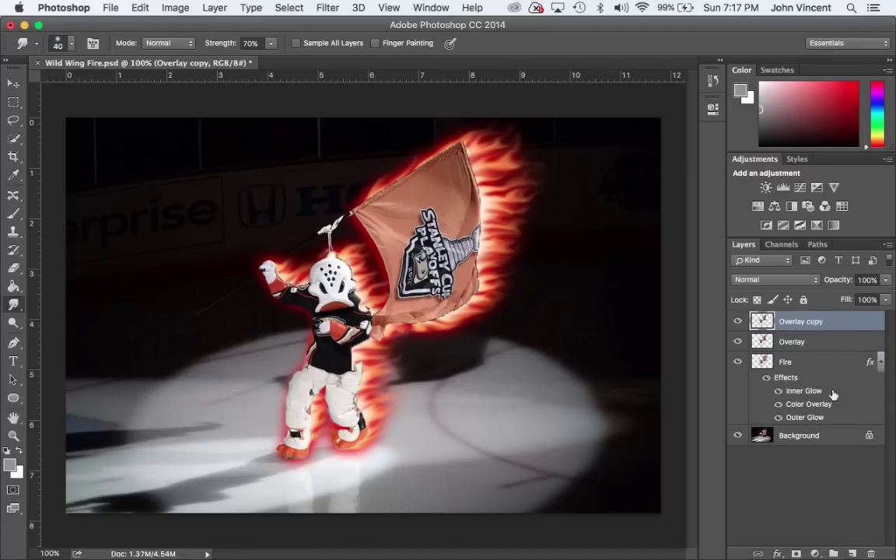
pyautogui.click(801, 342)
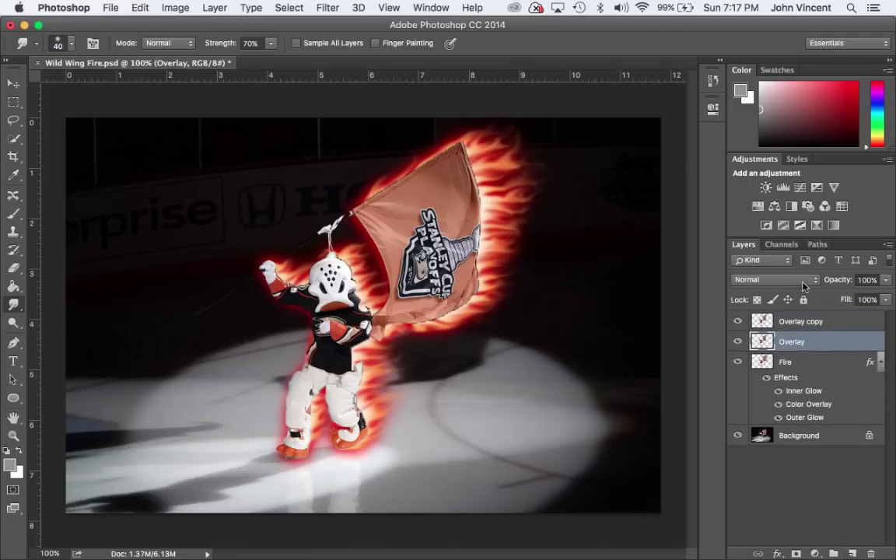
pyautogui.click(801, 279)
pyautogui.click(793, 329)
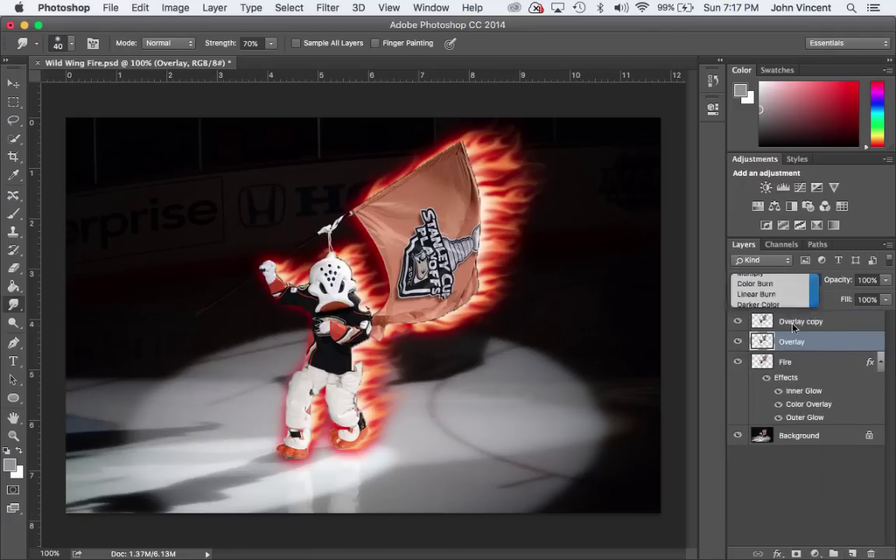
# Step: Preview the image without the Overlay copy layer, show it again and set its blend mode to Hard Light
pyautogui.click(741, 325)
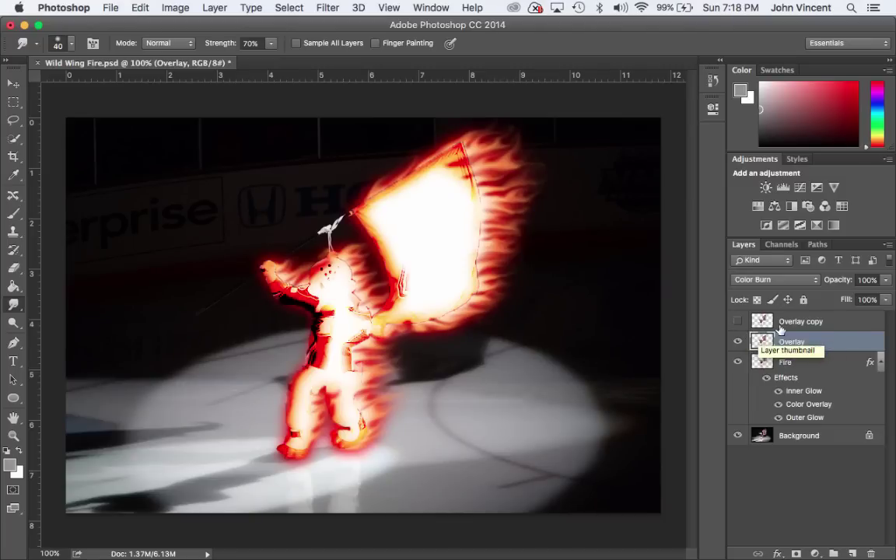
pyautogui.click(762, 321)
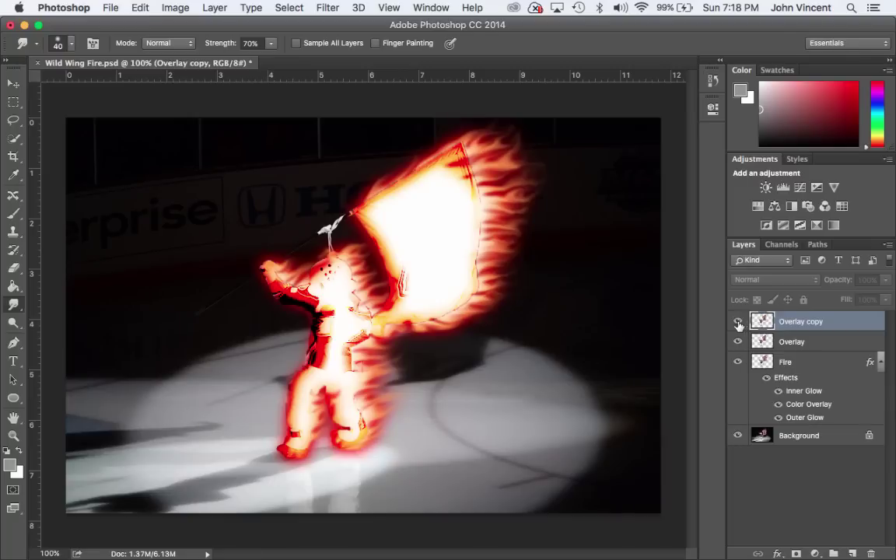
pyautogui.click(739, 325)
pyautogui.click(782, 281)
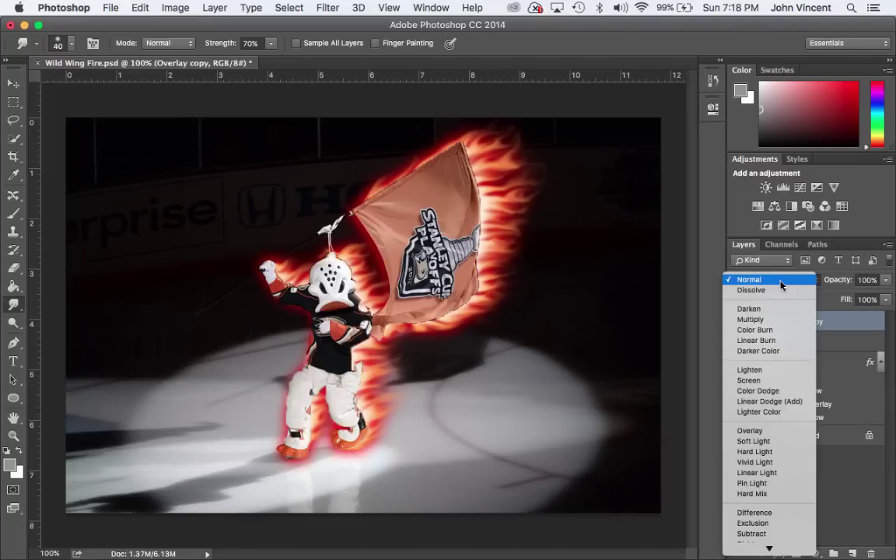
pyautogui.click(787, 451)
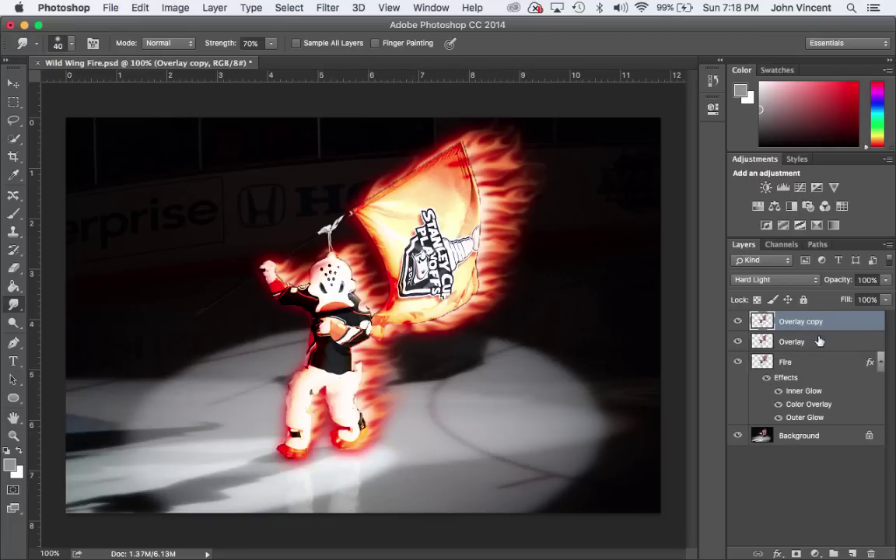
# Step: Group the Overlay copy, Overlay and Fire layers together
pyautogui.keyDown('shift'); pyautogui.click(826, 362); pyautogui.keyUp('shift')
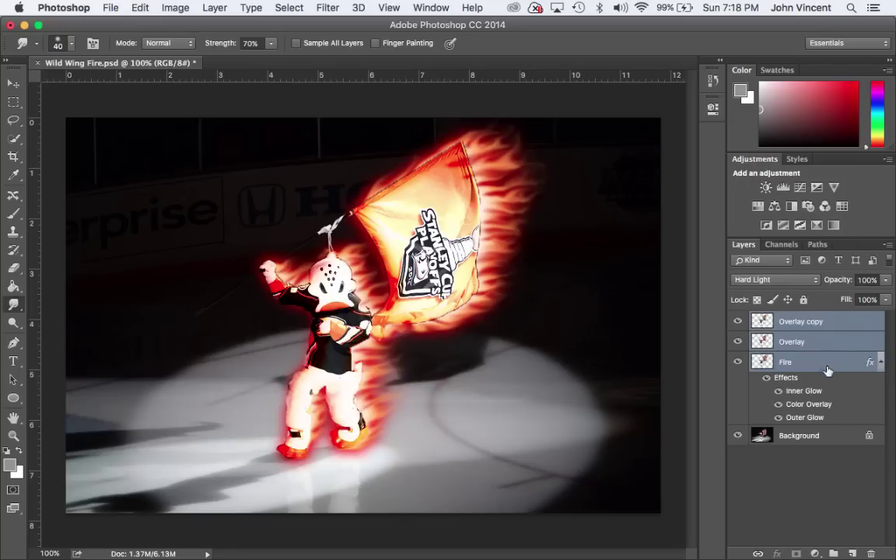
pyautogui.click(842, 325)
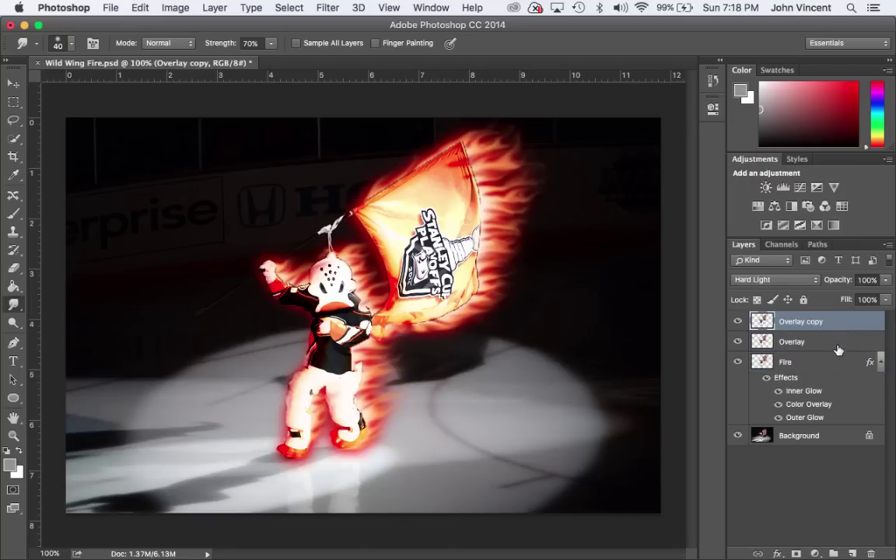
pyautogui.keyDown('shift'); pyautogui.click(834, 360); pyautogui.keyUp('shift')
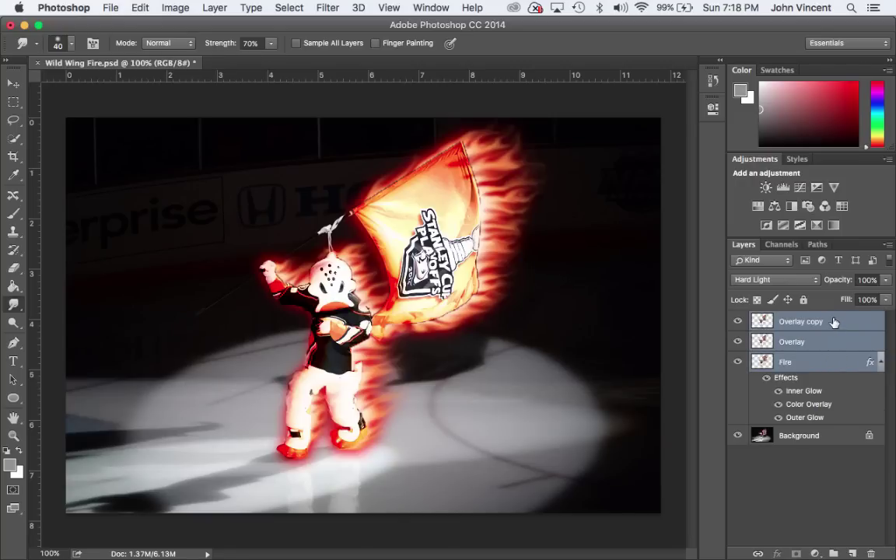
pyautogui.moveTo(833, 322); pyautogui.dragTo(832, 553)
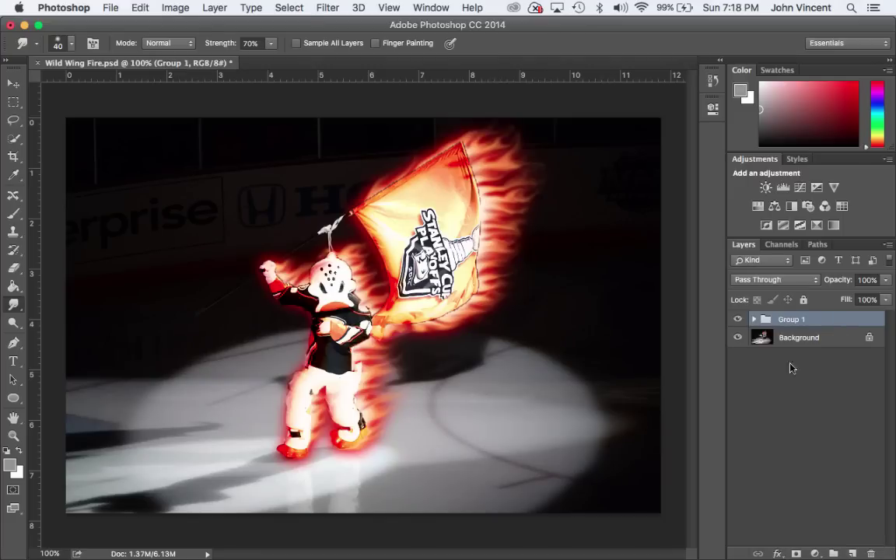
pyautogui.doubleClick(793, 320)
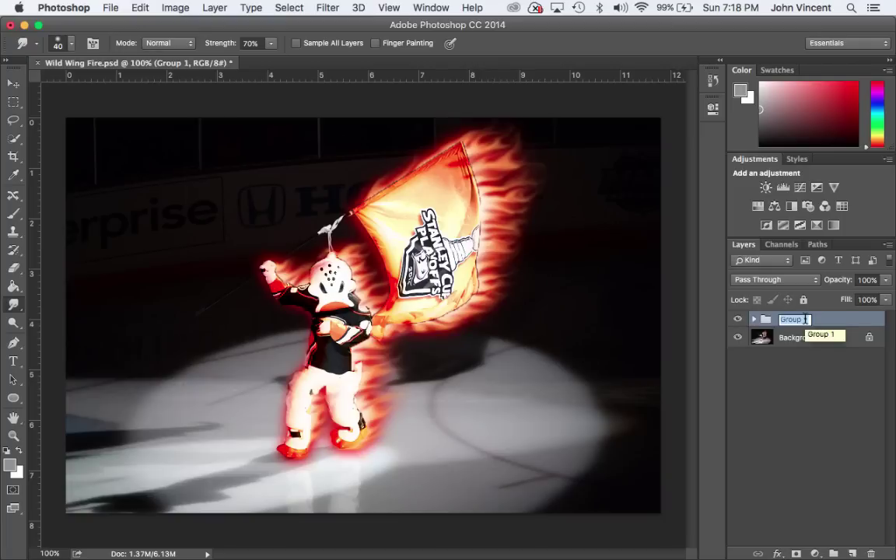
pyautogui.click(825, 315)
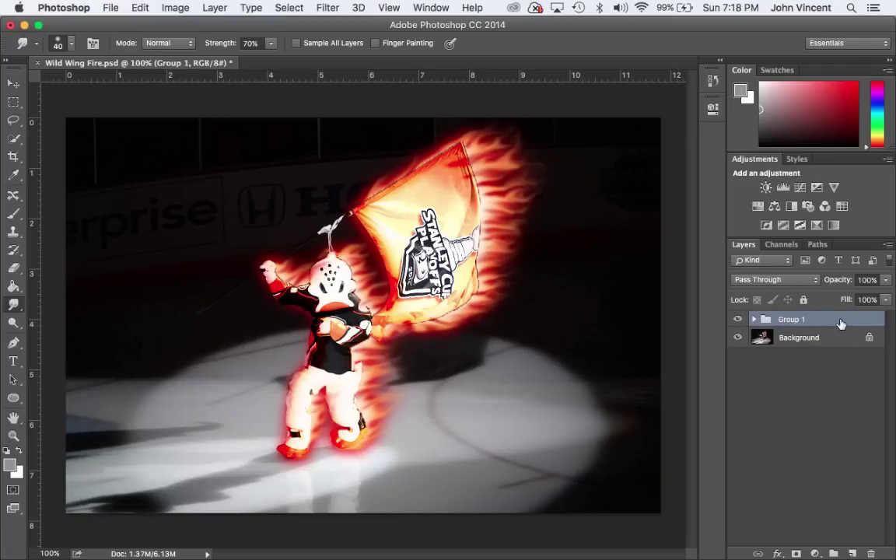
# Step: Duplicate the layer group and rename the copy as Reflection
pyautogui.moveTo(840, 322); pyautogui.dragTo(853, 553)
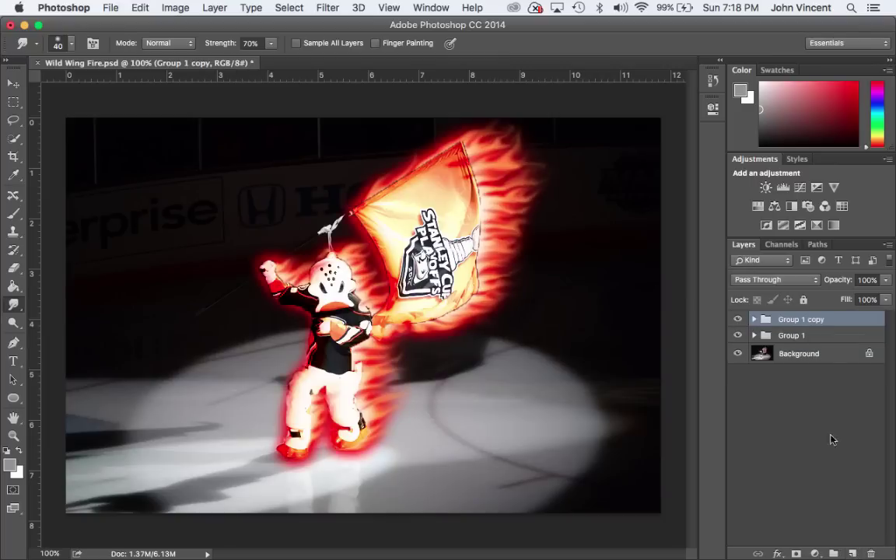
pyautogui.doubleClick(799, 319)
pyautogui.write('Reflect')
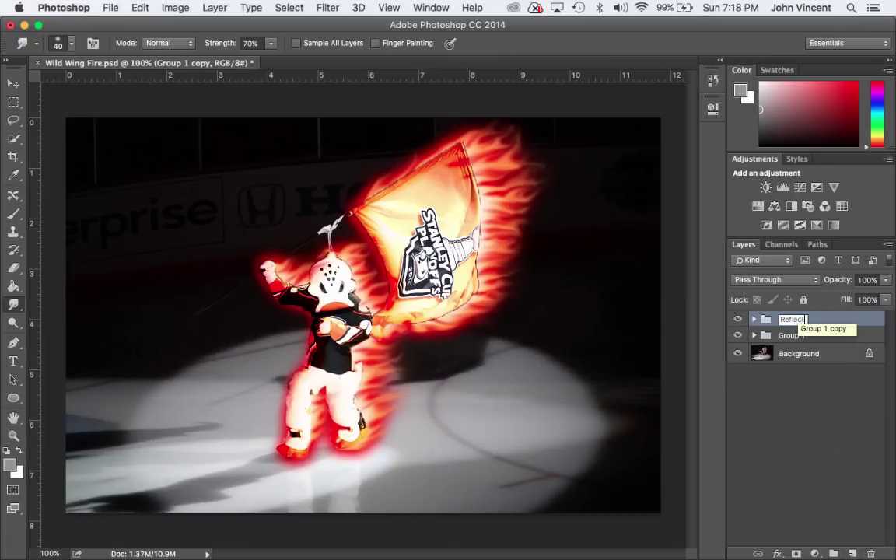
pyautogui.write('ion')
pyautogui.press('Return')
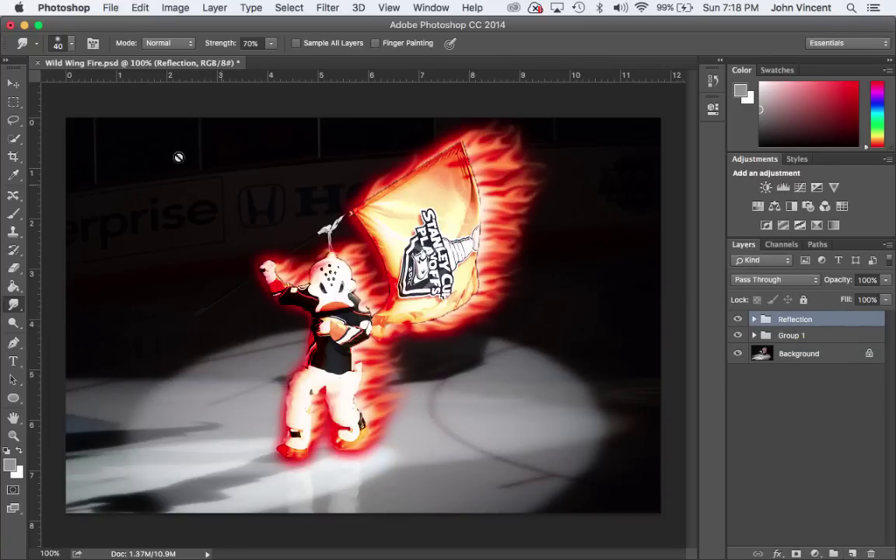
# Step: Flip the Reflection group vertically beneath the mascot's feet and stretch it downward past the canvas edge to mirror the figure on the ice
pyautogui.click(13, 83)
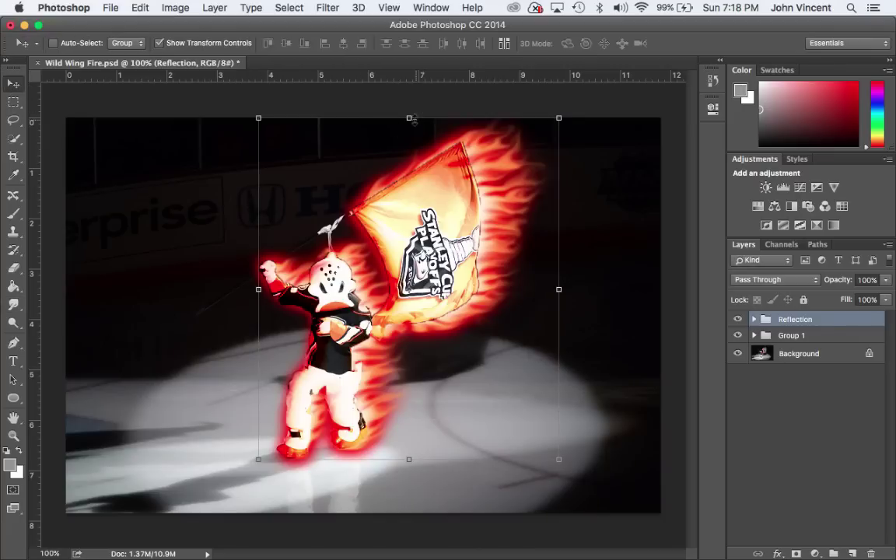
pyautogui.moveTo(374, 117); pyautogui.dragTo(372, 457)
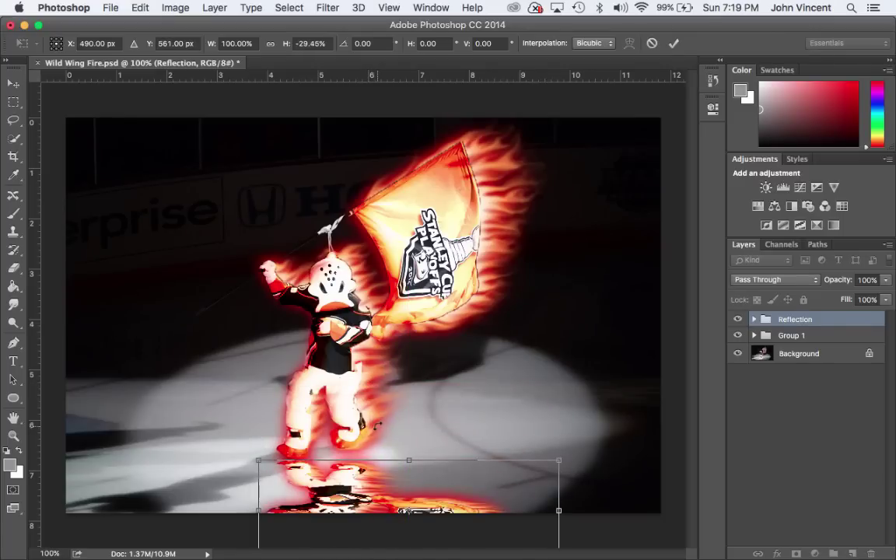
pyautogui.press('super+minus')
pyautogui.press('super+minus')
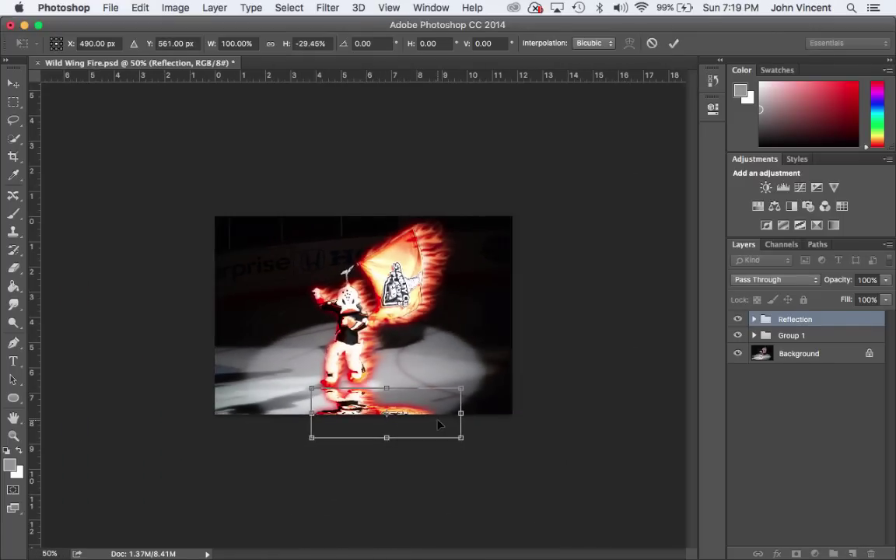
pyautogui.moveTo(387, 438); pyautogui.dragTo(386, 500)
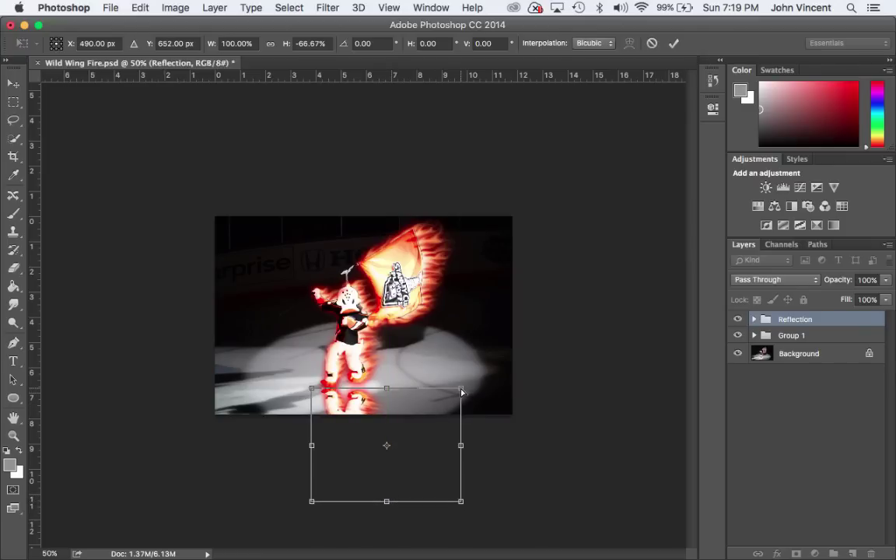
pyautogui.moveTo(462, 393); pyautogui.dragTo(513, 334)
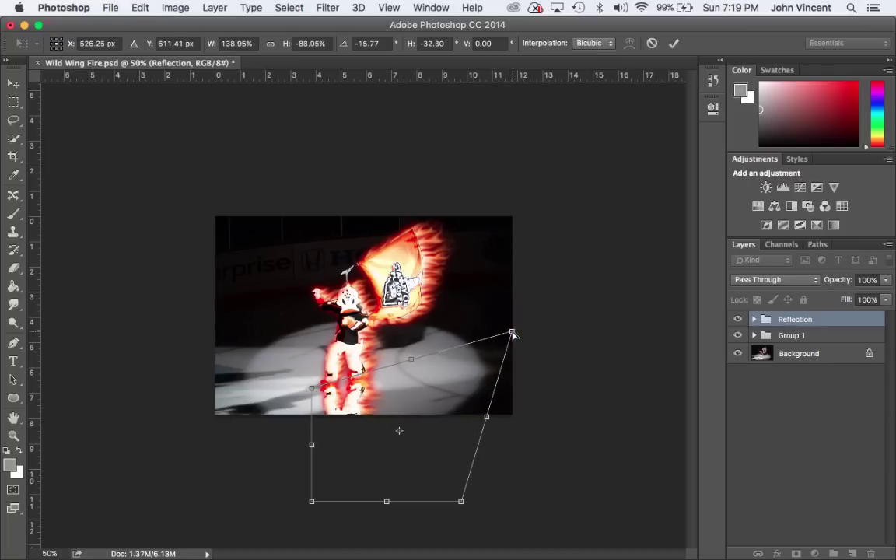
pyautogui.press('Escape')
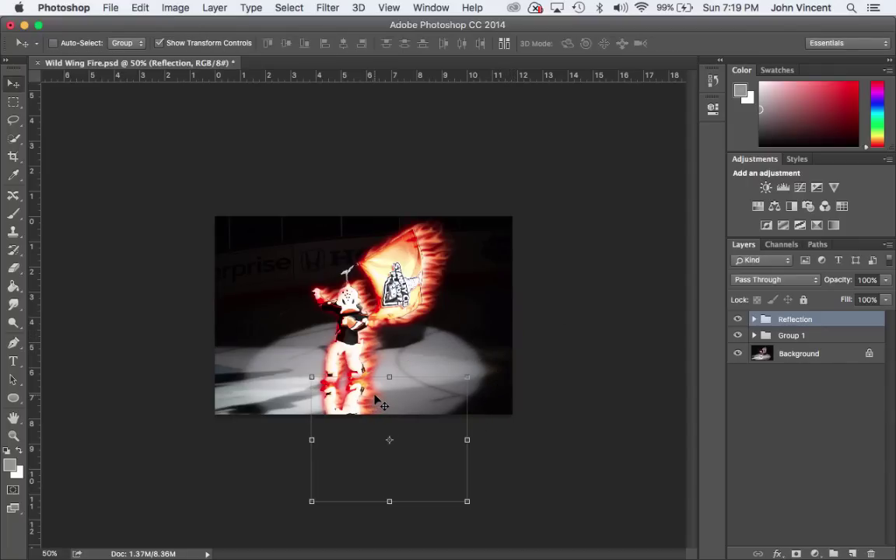
# Step: Lower the Reflection group's opacity to 26%
pyautogui.press('super+equal')
pyautogui.press('super+equal')
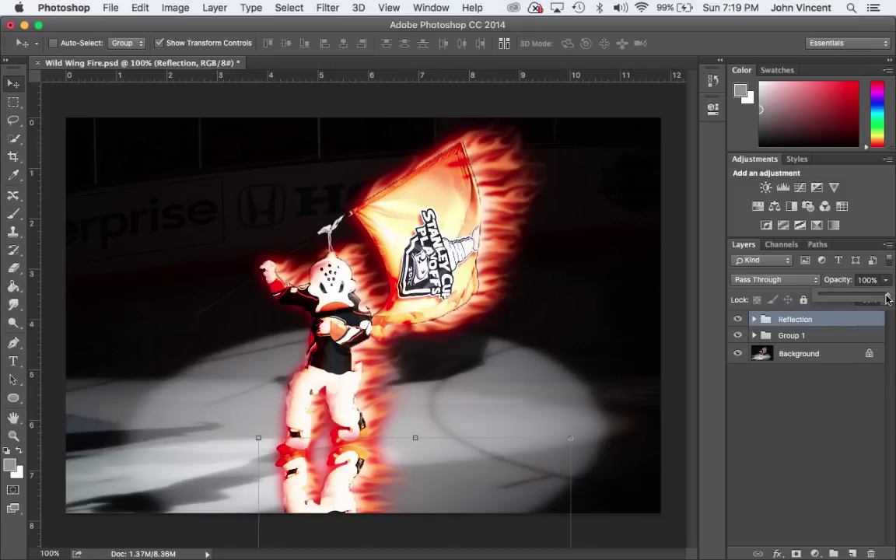
pyautogui.moveTo(882, 300); pyautogui.dragTo(849, 296)
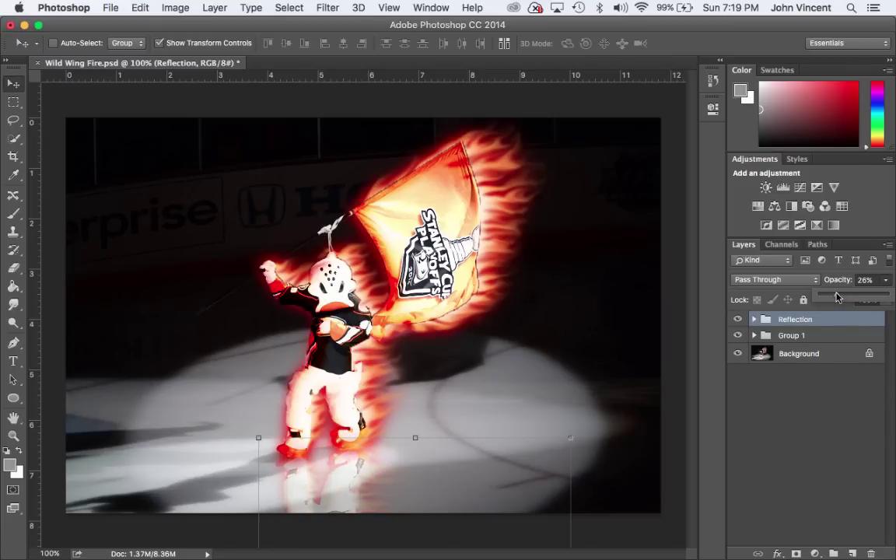
# Step: Create a new layer above the Reflection group and pick a slightly lighter gray as the Brush tool's foreground color
pyautogui.press('super+minus')
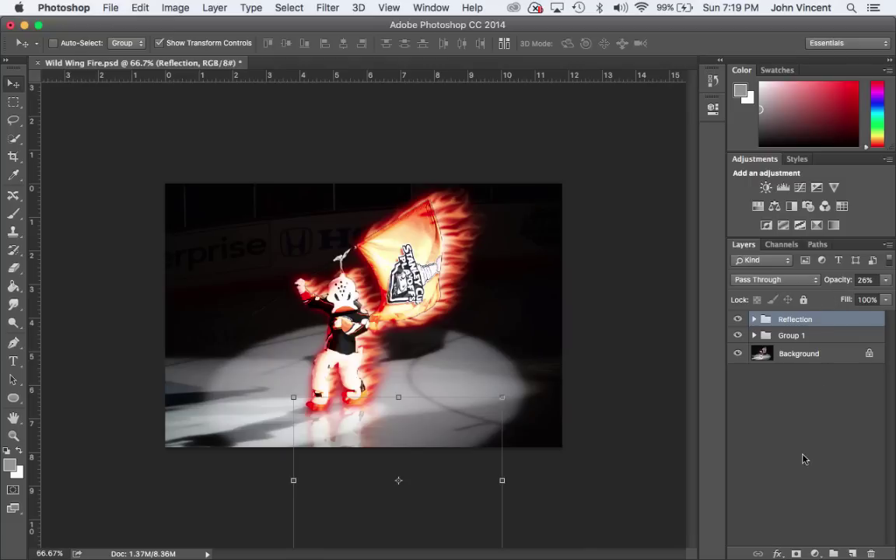
pyautogui.click(852, 553)
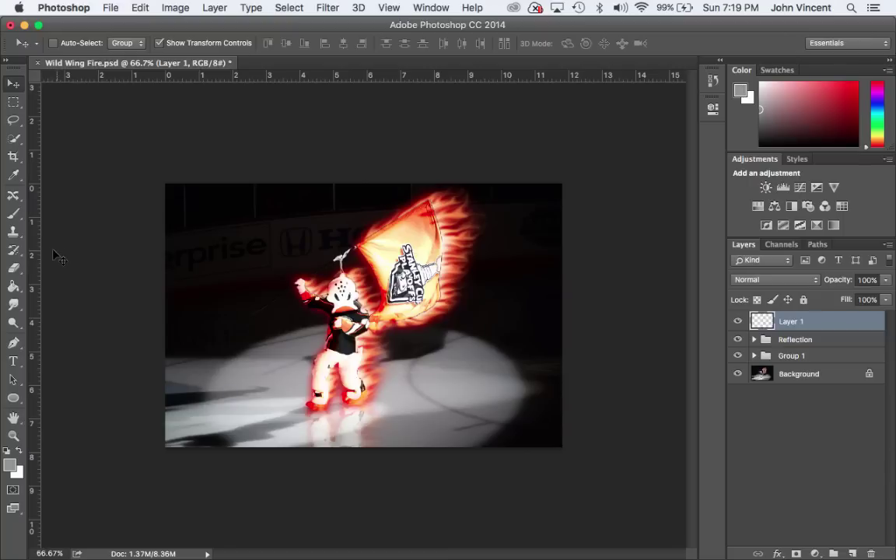
pyautogui.click(10, 213)
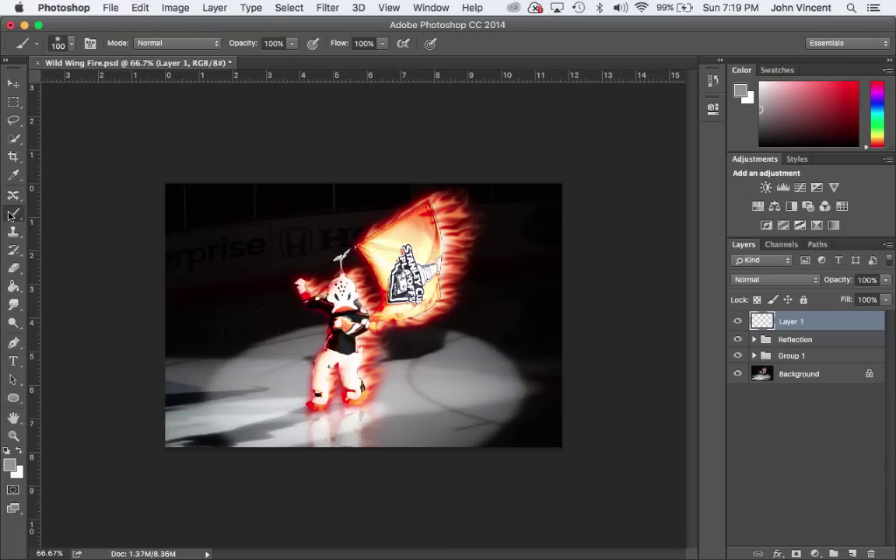
pyautogui.click(11, 465)
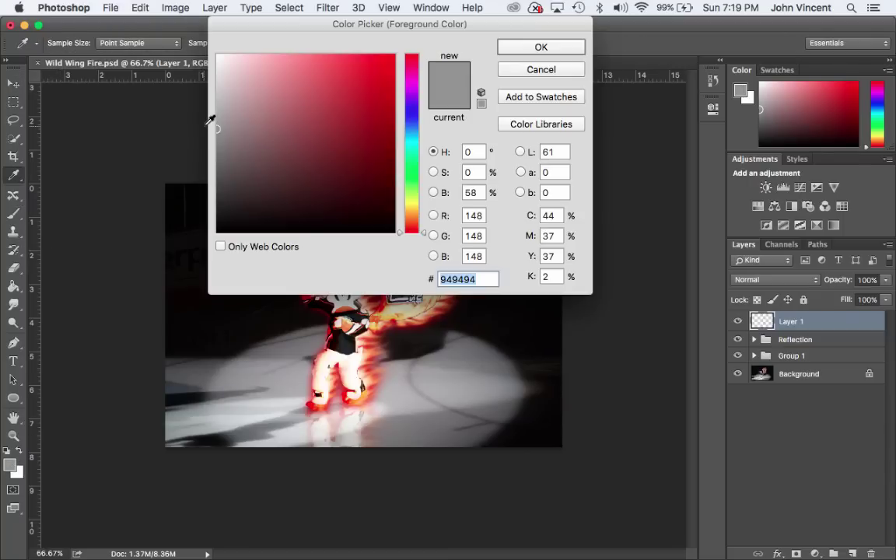
pyautogui.moveTo(216, 131)
pyautogui.mouseDown()
pyautogui.moveTo(223, 114)
pyautogui.moveTo(222, 134)
pyautogui.moveTo(221, 125)
pyautogui.mouseUp()
pyautogui.click(538, 47)
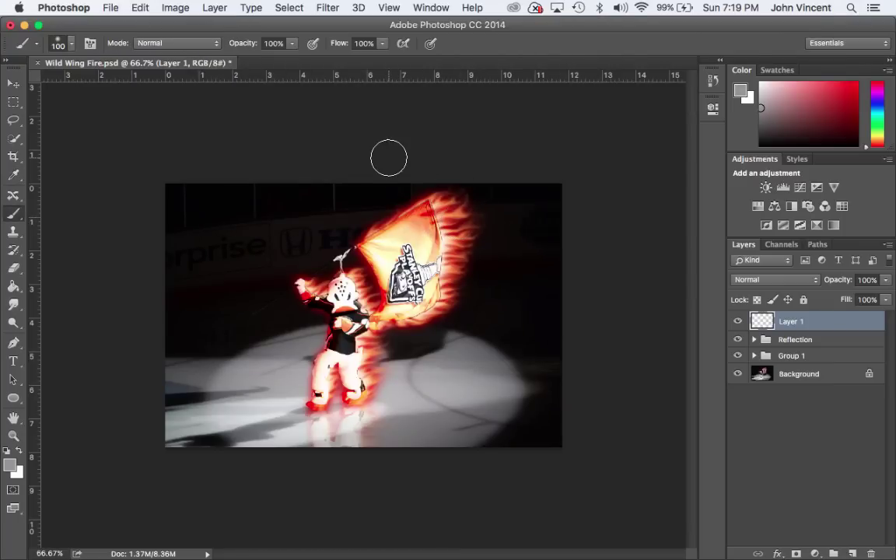
# Step: Paint soft gray smoke around the flag and mascot with a 100 px brush at 49% opacity and 0% hardness
pyautogui.click(293, 44)
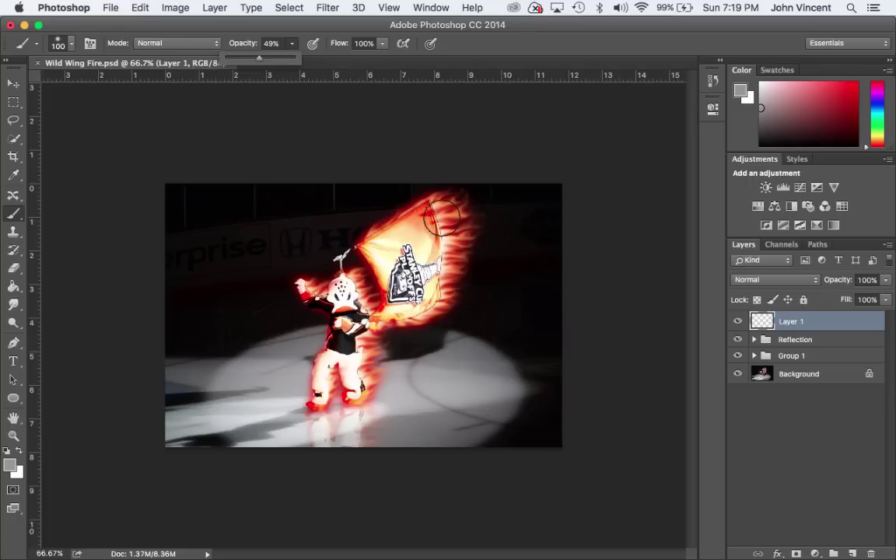
pyautogui.rightClick(426, 238)
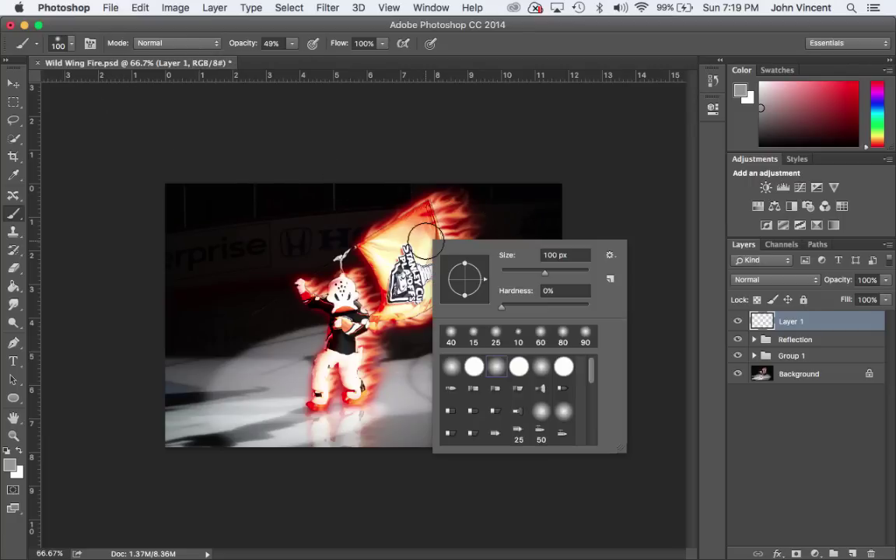
pyautogui.moveTo(453, 208)
pyautogui.mouseDown()
pyautogui.moveTo(485, 226)
pyautogui.moveTo(476, 192)
pyautogui.moveTo(503, 217)
pyautogui.moveTo(456, 246)
pyautogui.moveTo(486, 239)
pyautogui.moveTo(462, 273)
pyautogui.moveTo(454, 296)
pyautogui.mouseUp()
pyautogui.moveTo(387, 248)
pyautogui.mouseDown()
pyautogui.moveTo(452, 196)
pyautogui.moveTo(476, 274)
pyautogui.moveTo(465, 214)
pyautogui.moveTo(505, 198)
pyautogui.moveTo(483, 248)
pyautogui.moveTo(510, 200)
pyautogui.moveTo(517, 230)
pyautogui.moveTo(532, 192)
pyautogui.moveTo(521, 226)
pyautogui.moveTo(524, 189)
pyautogui.moveTo(498, 276)
pyautogui.moveTo(508, 272)
pyautogui.moveTo(389, 281)
pyautogui.moveTo(404, 321)
pyautogui.moveTo(372, 337)
pyautogui.moveTo(368, 392)
pyautogui.moveTo(411, 344)
pyautogui.moveTo(394, 380)
pyautogui.moveTo(323, 276)
pyautogui.moveTo(334, 311)
pyautogui.moveTo(307, 248)
pyautogui.moveTo(360, 265)
pyautogui.moveTo(364, 201)
pyautogui.moveTo(412, 181)
pyautogui.moveTo(327, 260)
pyautogui.moveTo(315, 294)
pyautogui.moveTo(319, 342)
pyautogui.moveTo(354, 383)
pyautogui.moveTo(299, 338)
pyautogui.moveTo(332, 327)
pyautogui.moveTo(326, 263)
pyautogui.moveTo(295, 278)
pyautogui.moveTo(320, 273)
pyautogui.moveTo(331, 231)
pyautogui.mouseUp()
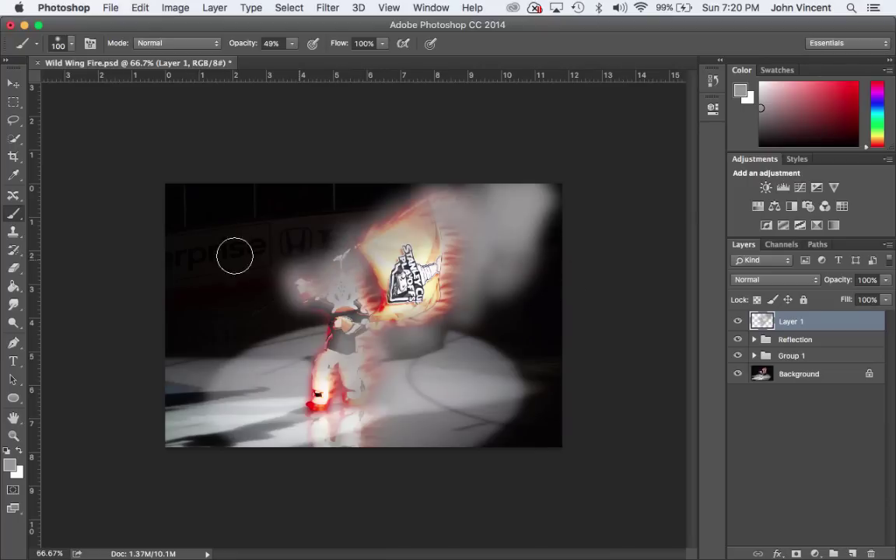
# Step: Smudge the gray smoke outward from the flag toward the canvas edge with a 125 px Smudge tool at 51% strength
pyautogui.click(14, 305)
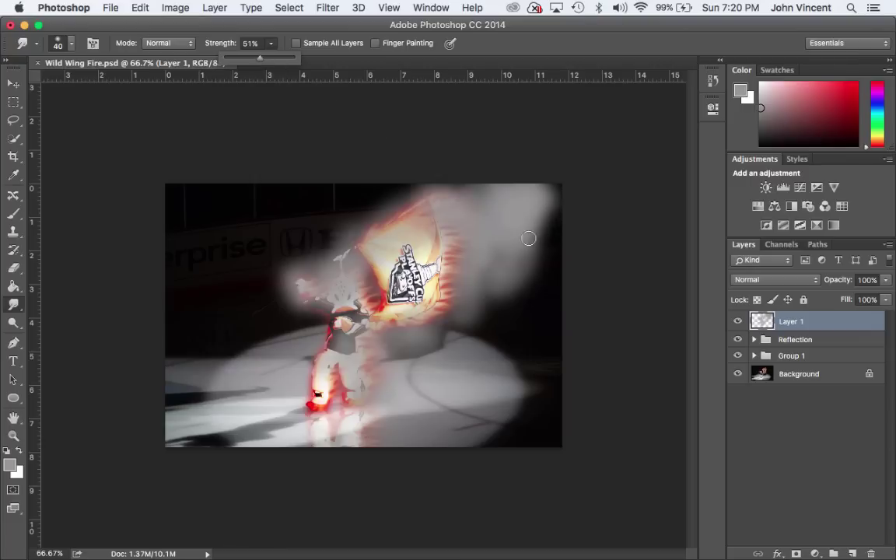
pyautogui.press(']')
pyautogui.press(']')
pyautogui.press(']')
pyautogui.press(']')
pyautogui.press(']')
pyautogui.press(']')
pyautogui.press(']')
pyautogui.press(']')
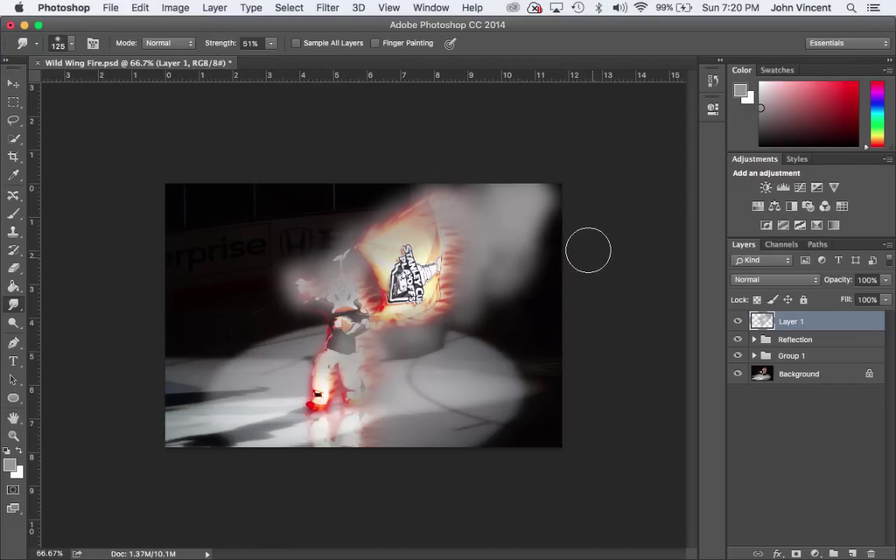
pyautogui.moveTo(513, 261)
pyautogui.mouseDown()
pyautogui.moveTo(492, 278)
pyautogui.moveTo(439, 242)
pyautogui.moveTo(518, 243)
pyautogui.moveTo(537, 218)
pyautogui.moveTo(522, 240)
pyautogui.moveTo(485, 255)
pyautogui.moveTo(449, 251)
pyautogui.moveTo(473, 231)
pyautogui.moveTo(452, 230)
pyautogui.moveTo(447, 240)
pyautogui.moveTo(471, 202)
pyautogui.moveTo(465, 246)
pyautogui.moveTo(499, 200)
pyautogui.moveTo(519, 207)
pyautogui.moveTo(525, 190)
pyautogui.moveTo(496, 227)
pyautogui.moveTo(479, 213)
pyautogui.moveTo(504, 199)
pyautogui.moveTo(472, 230)
pyautogui.moveTo(479, 226)
pyautogui.moveTo(393, 199)
pyautogui.moveTo(431, 214)
pyautogui.moveTo(346, 231)
pyautogui.moveTo(369, 241)
pyautogui.moveTo(297, 264)
pyautogui.moveTo(311, 262)
pyautogui.moveTo(277, 293)
pyautogui.moveTo(306, 291)
pyautogui.moveTo(362, 324)
pyautogui.moveTo(365, 344)
pyautogui.moveTo(356, 352)
pyautogui.moveTo(364, 365)
pyautogui.moveTo(385, 364)
pyautogui.moveTo(377, 378)
pyautogui.moveTo(451, 306)
pyautogui.moveTo(482, 303)
pyautogui.moveTo(421, 277)
pyautogui.moveTo(458, 245)
pyautogui.moveTo(503, 243)
pyautogui.moveTo(523, 217)
pyautogui.moveTo(470, 245)
pyautogui.moveTo(523, 204)
pyautogui.moveTo(538, 198)
pyautogui.moveTo(524, 266)
pyautogui.moveTo(534, 280)
pyautogui.moveTo(556, 270)
pyautogui.moveTo(496, 276)
pyautogui.moveTo(549, 254)
pyautogui.moveTo(546, 230)
pyautogui.moveTo(550, 249)
pyautogui.moveTo(531, 260)
pyautogui.moveTo(528, 287)
pyautogui.moveTo(506, 294)
pyautogui.moveTo(533, 276)
pyautogui.moveTo(504, 294)
pyautogui.moveTo(524, 254)
pyautogui.moveTo(582, 220)
pyautogui.moveTo(547, 279)
pyautogui.moveTo(579, 266)
pyautogui.mouseUp()
# Step: Reduce the Smudge brush to 100 px and pull the smoke beside the flag's lower flames out past the canvas edge
pyautogui.press('[')
pyautogui.press('[')
pyautogui.press('[')
pyautogui.press('[')
pyautogui.press('[')
pyautogui.press('[')
pyautogui.press(']')
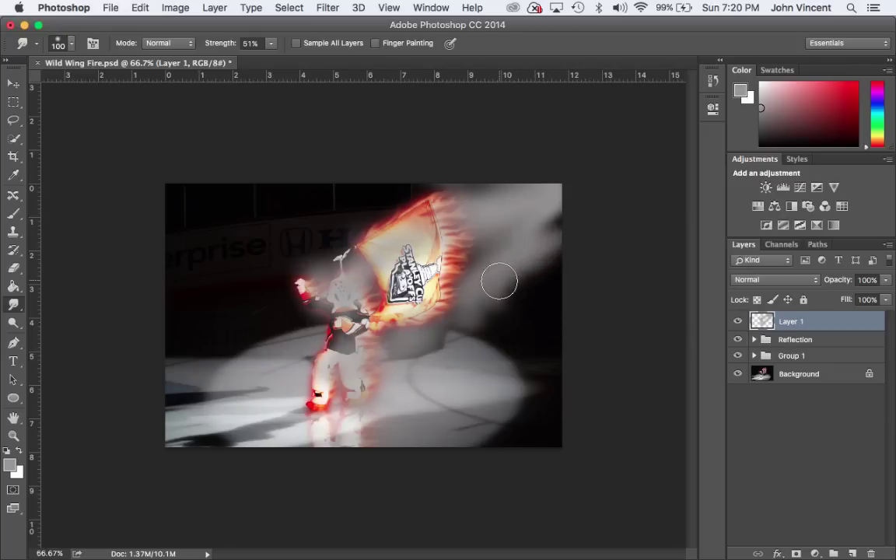
pyautogui.moveTo(500, 280)
pyautogui.mouseDown()
pyautogui.moveTo(558, 288)
pyautogui.moveTo(581, 273)
pyautogui.moveTo(504, 280)
pyautogui.moveTo(589, 259)
pyautogui.mouseUp()
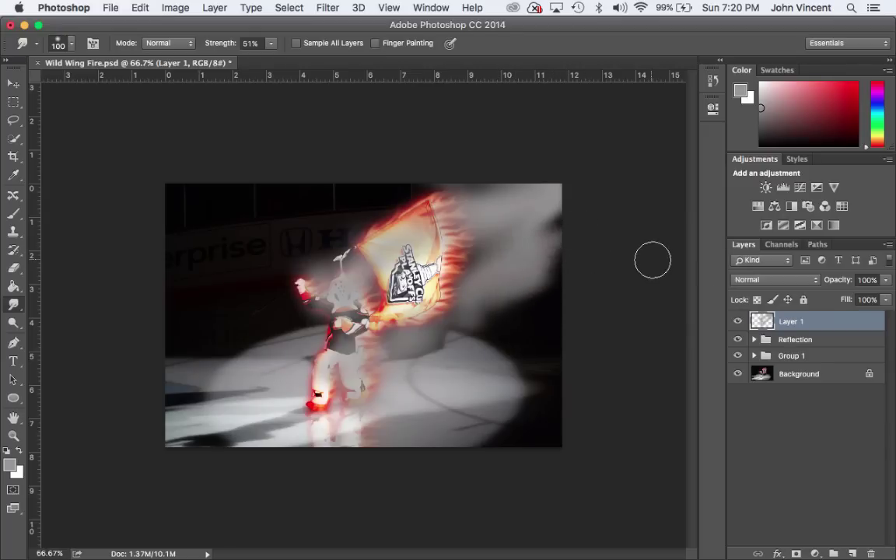
# Step: Lower the smoke layer's opacity to 31%
pyautogui.click(886, 282)
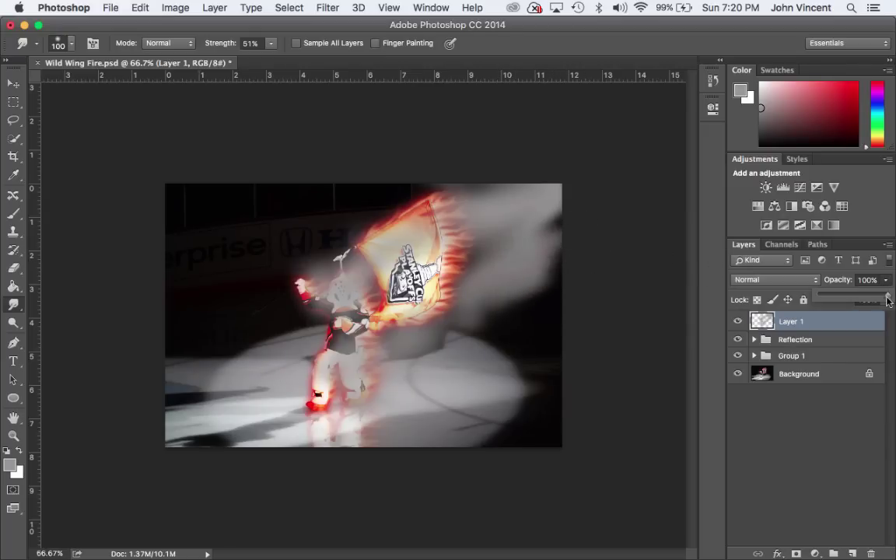
pyautogui.moveTo(853, 297); pyautogui.dragTo(839, 298)
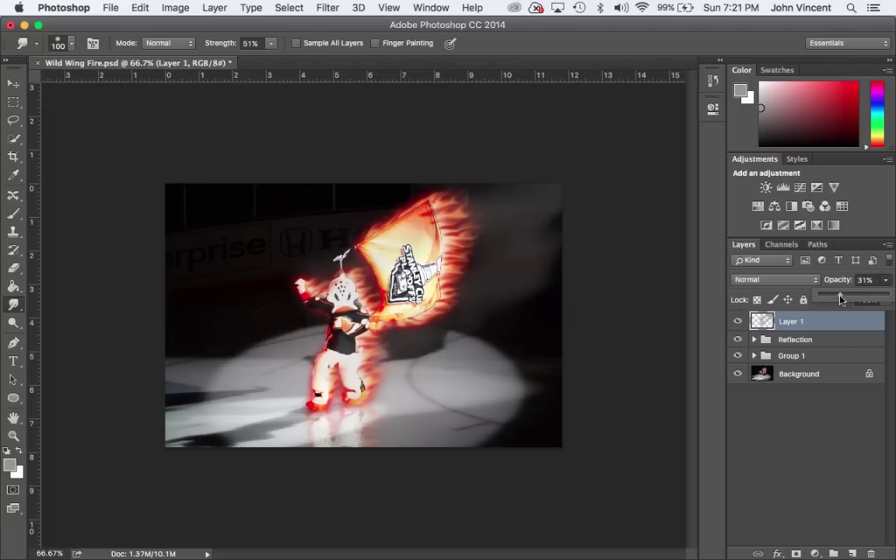